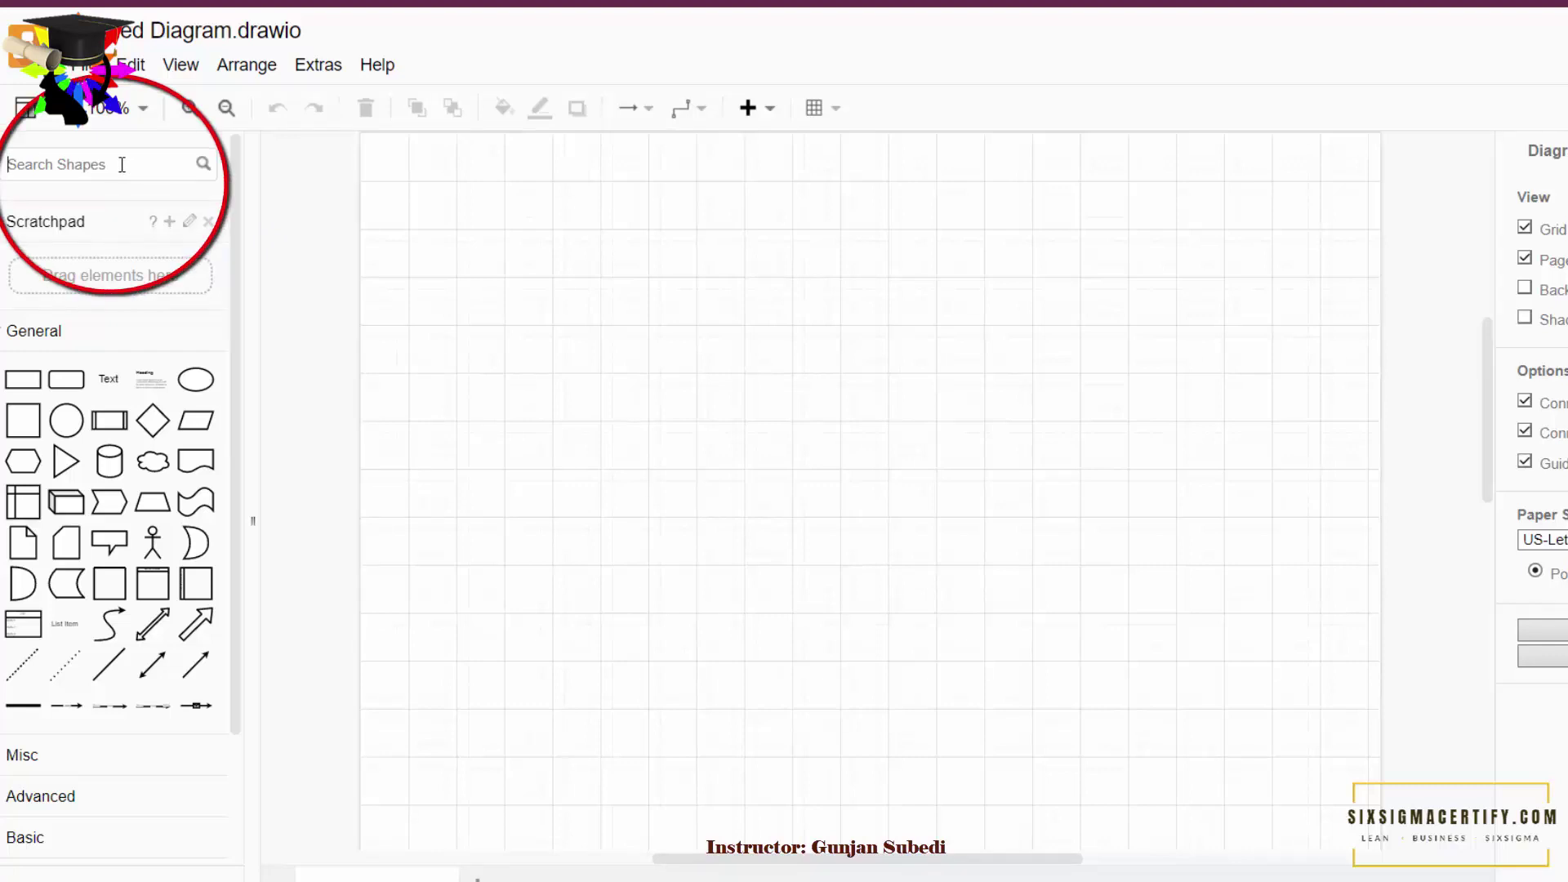
# Step: Search the shape library for 'swimlane' and preview Horizontal Pool 1 and Vertical Pool 1
pyautogui.click(121, 165)
pyautogui.write('swimlane')
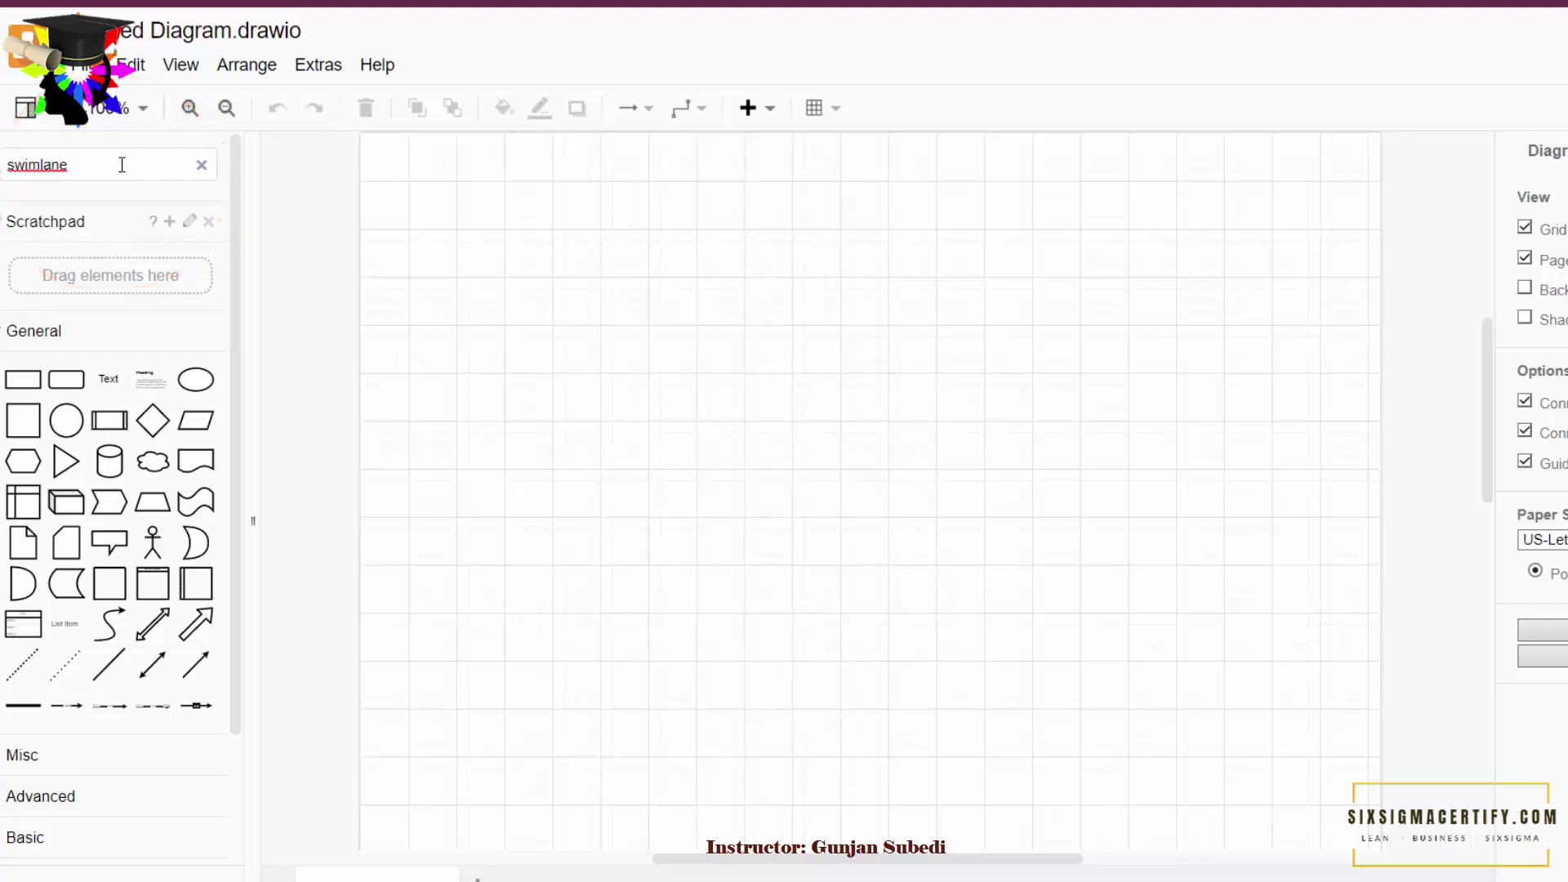
pyautogui.press('Return')
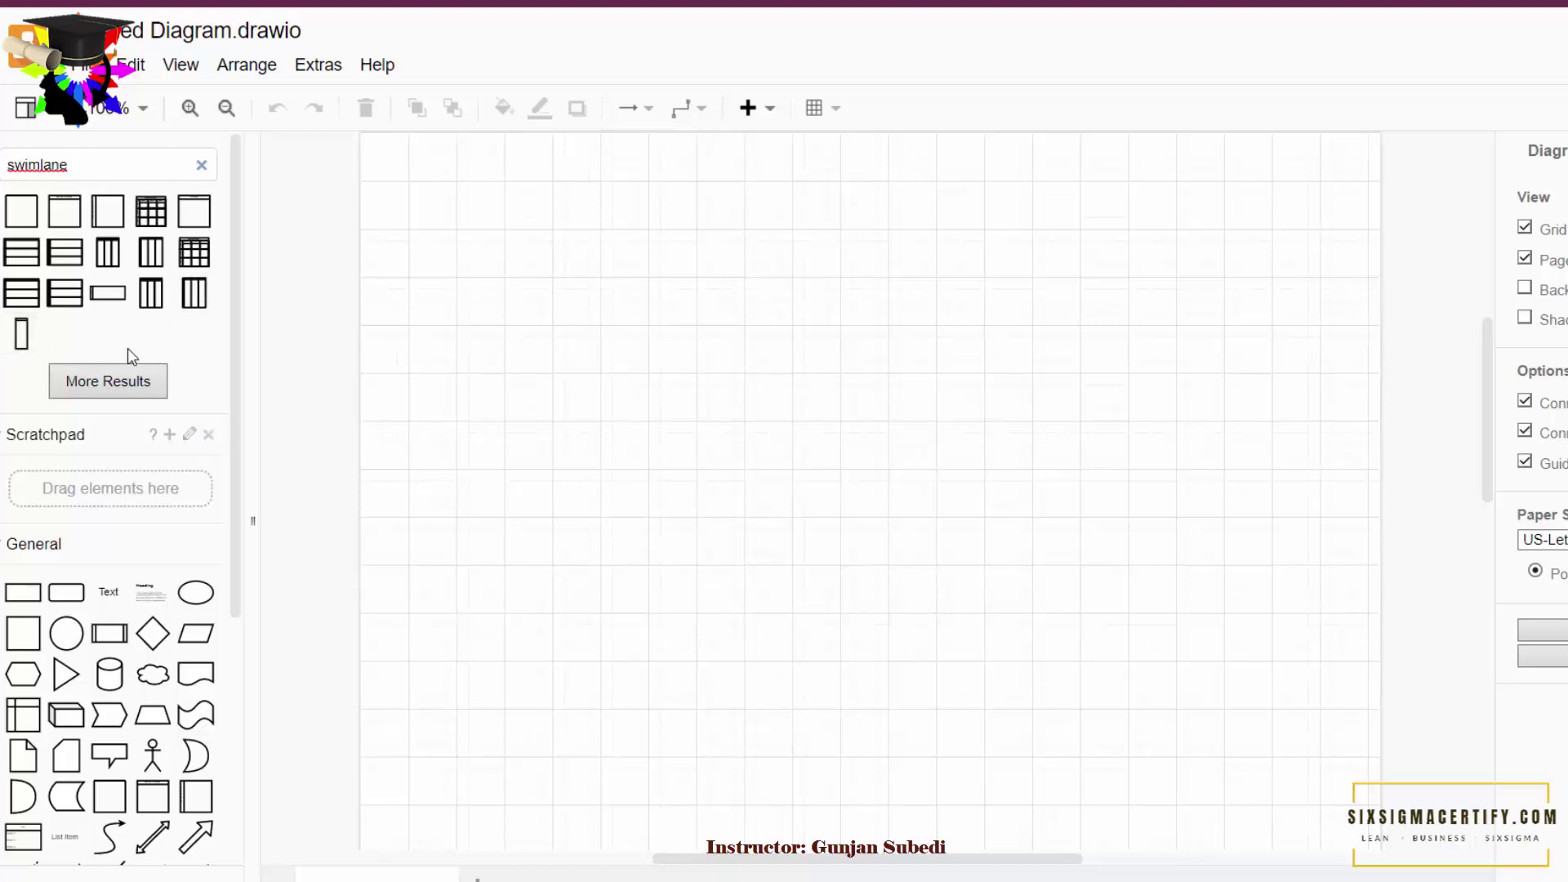
pyautogui.moveTo(19, 254)
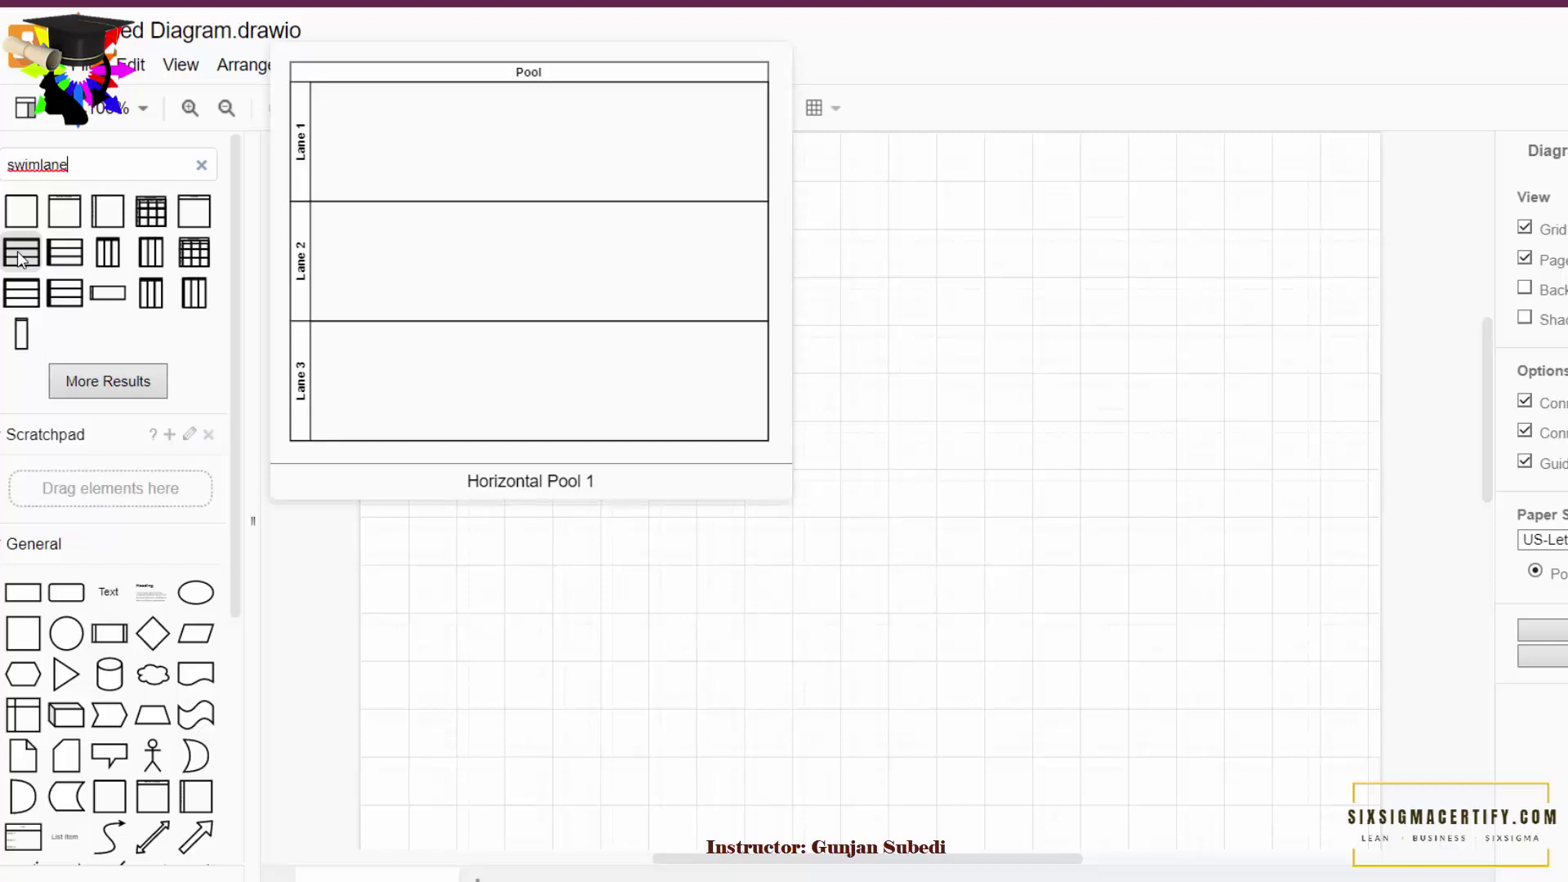
pyautogui.moveTo(65, 299)
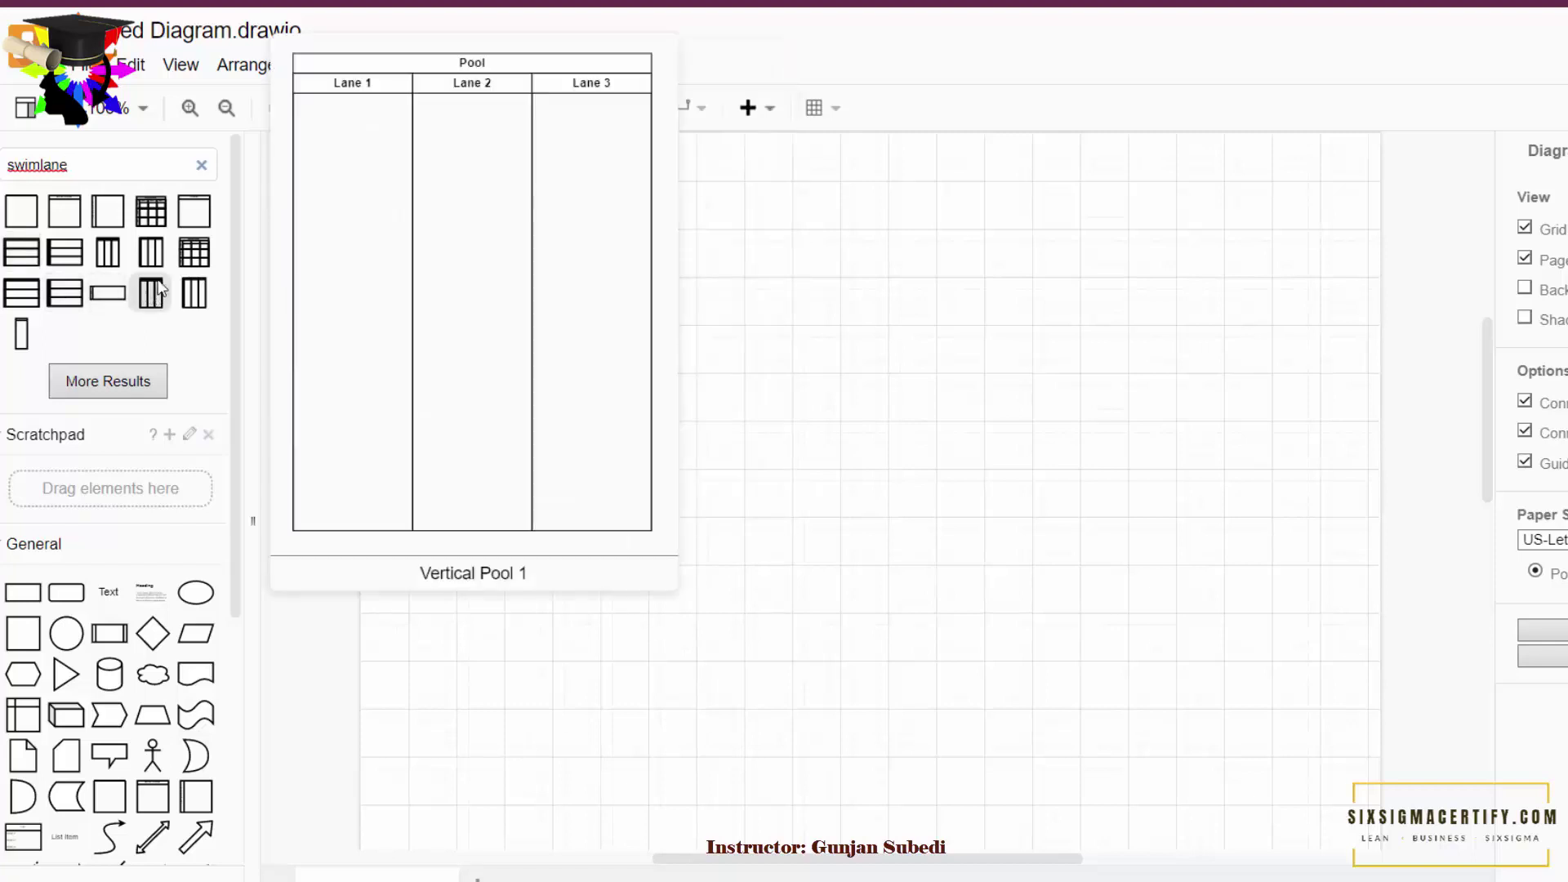
pyautogui.moveTo(194, 257)
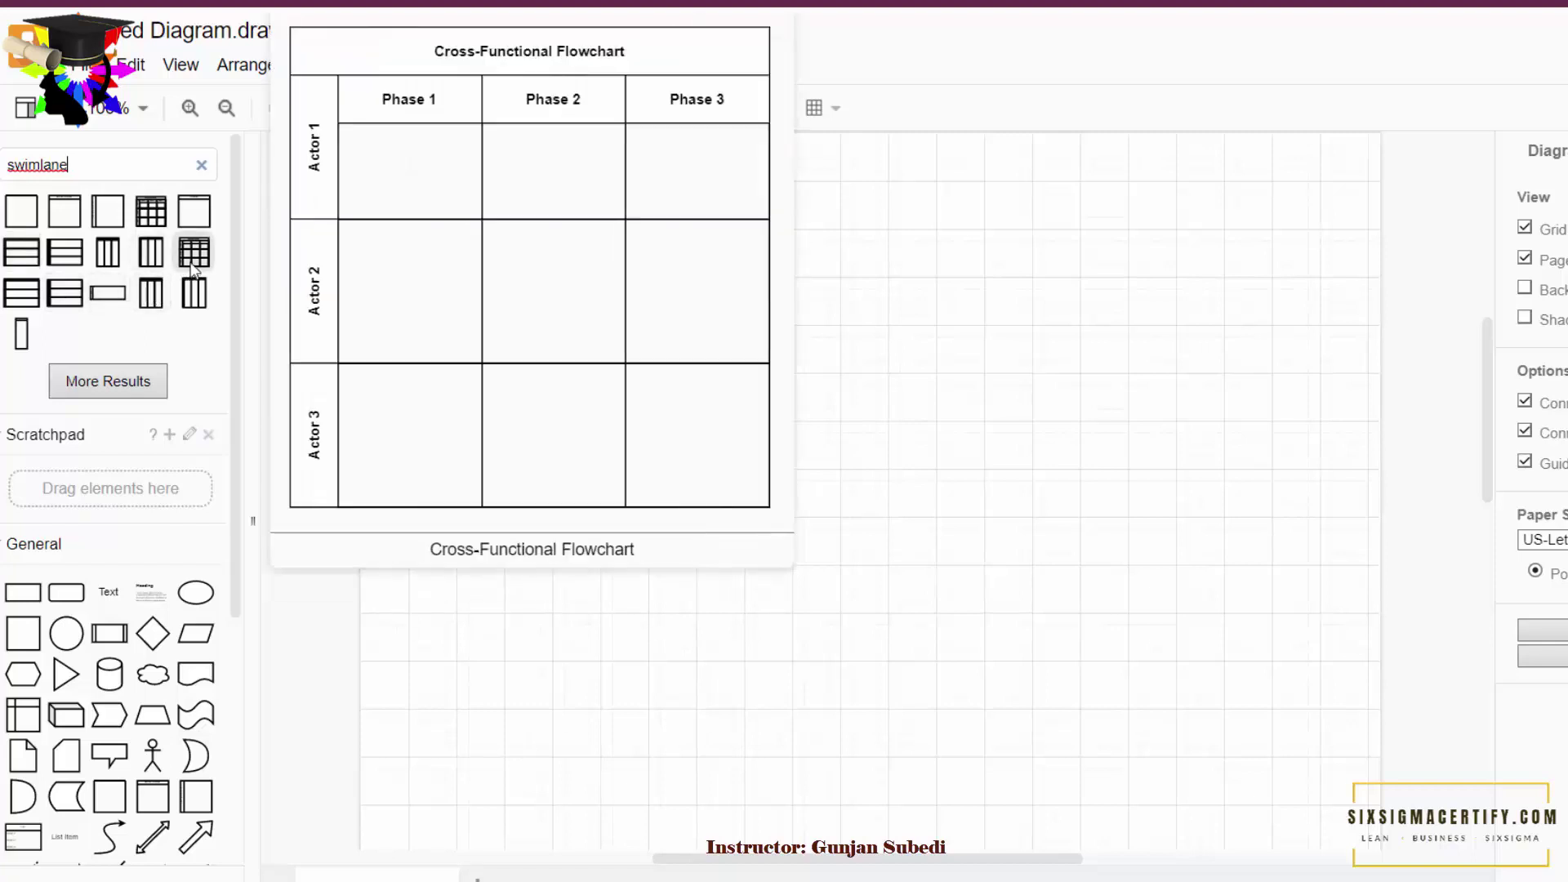
# Step: Insert Horizontal Pool 1 and rename its first lane 'production'
pyautogui.click(23, 256)
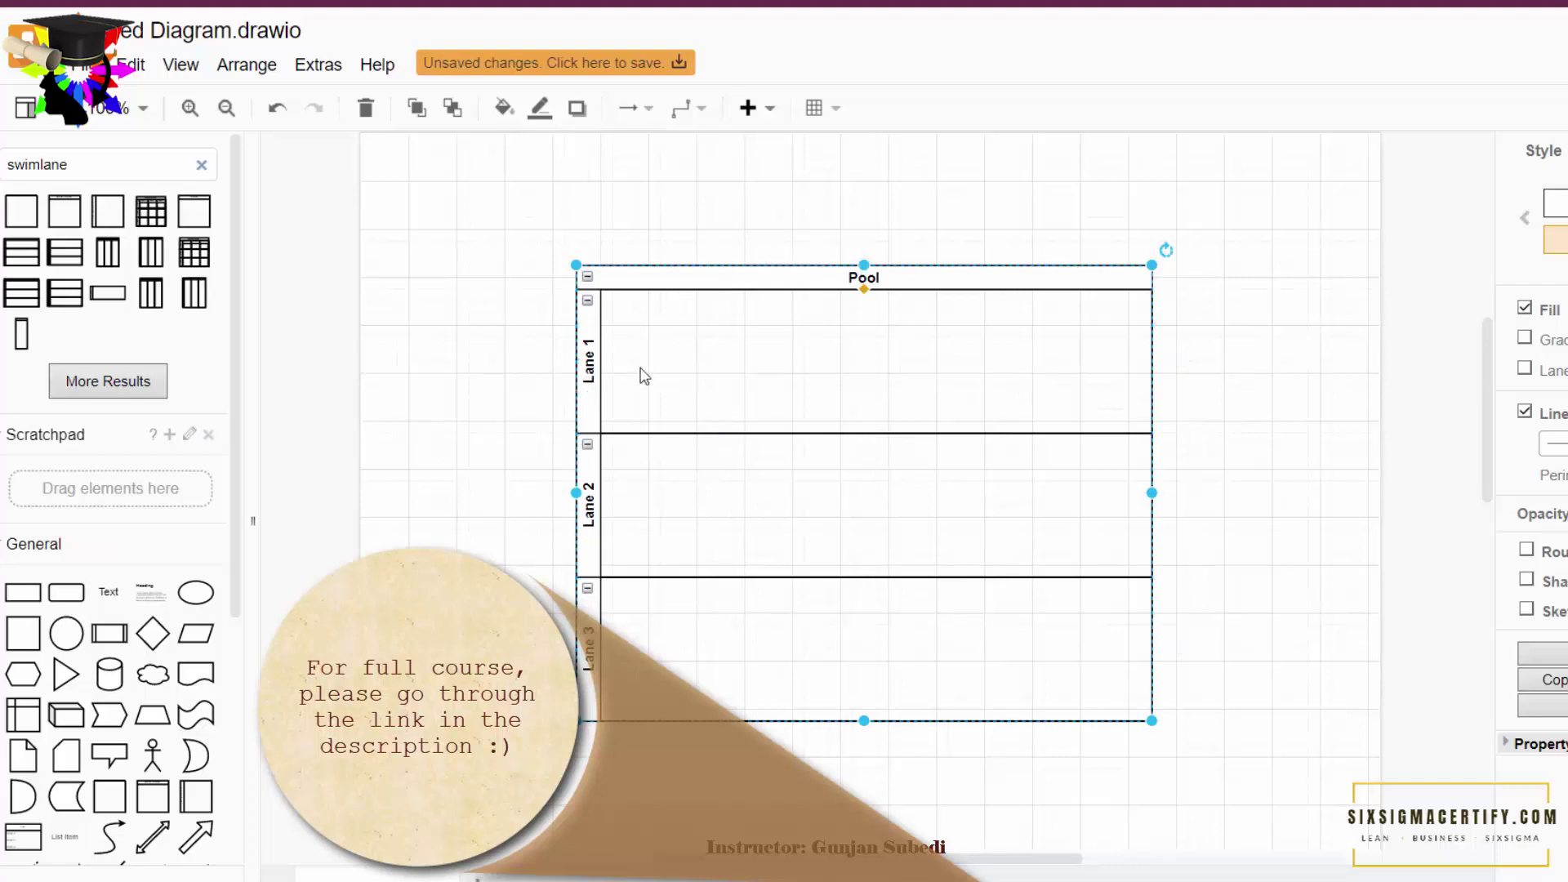
pyautogui.click(588, 360)
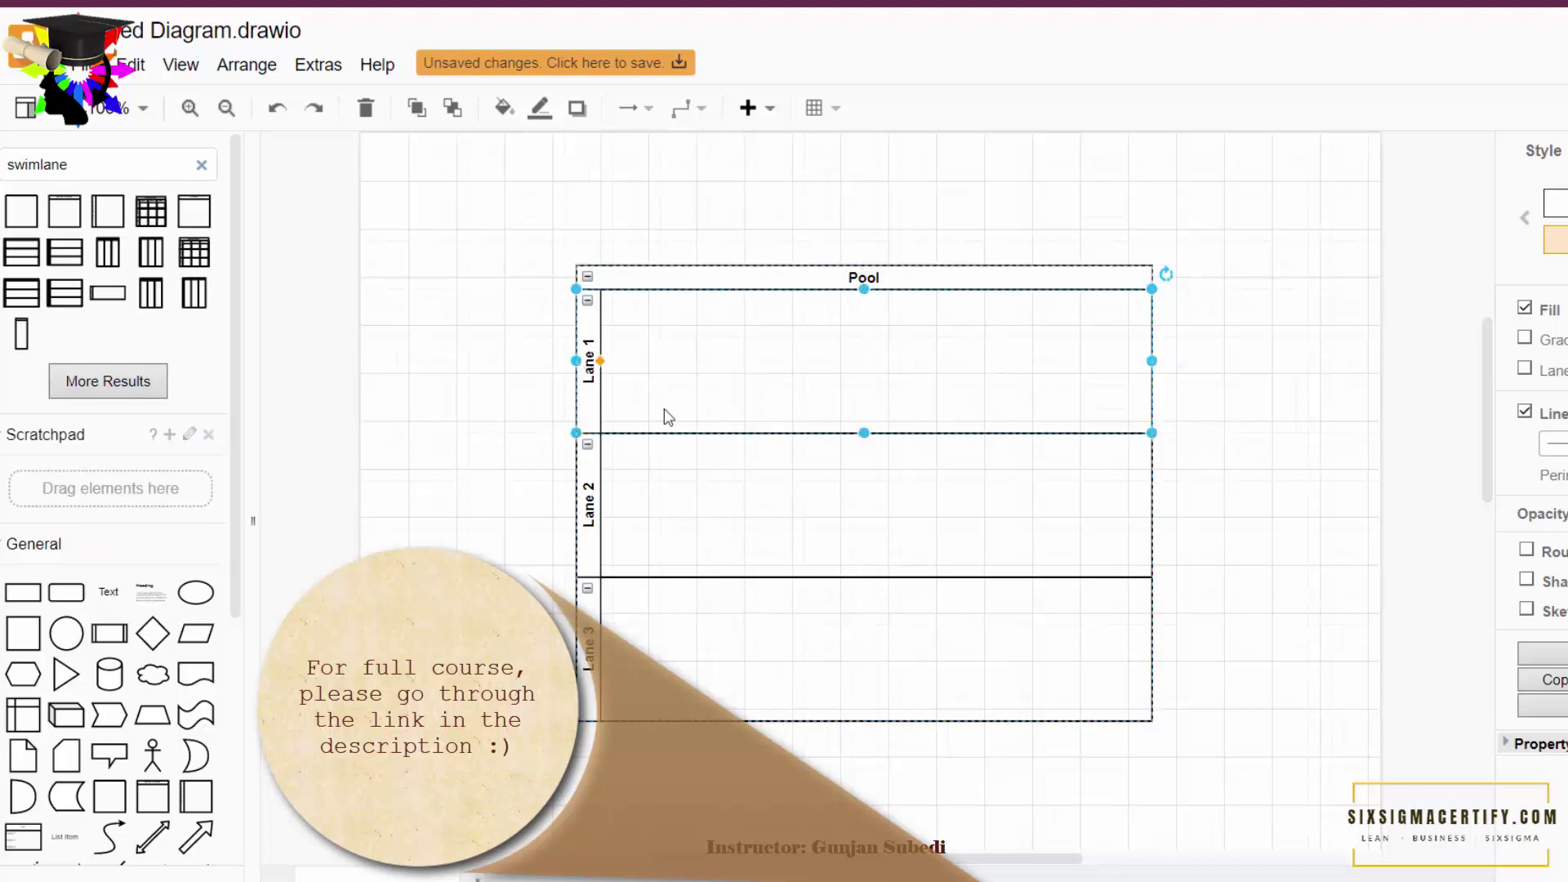
pyautogui.doubleClick(590, 372)
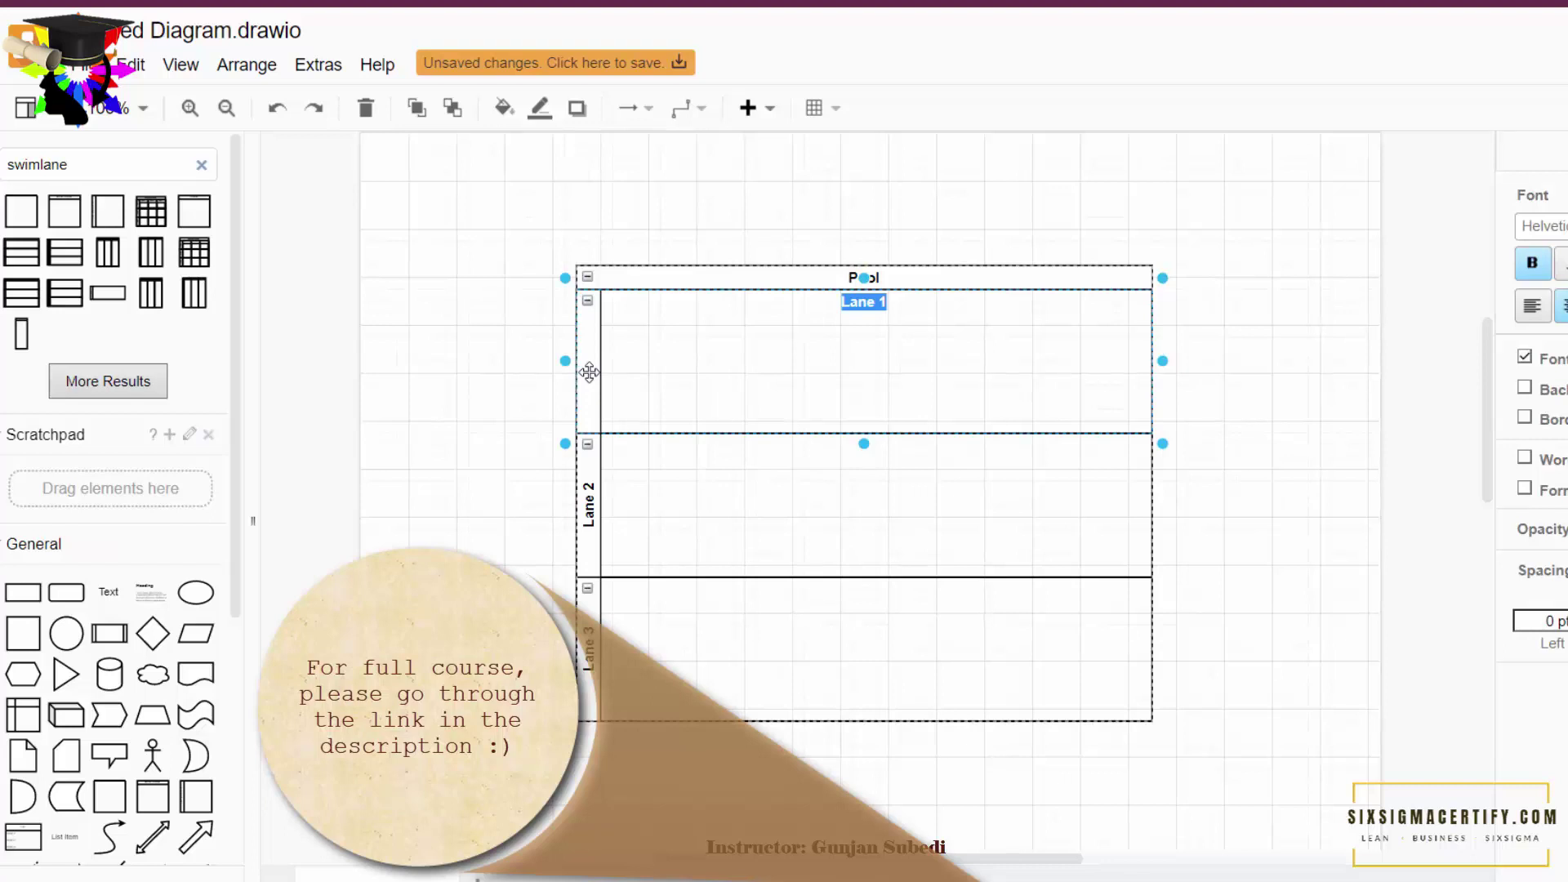
pyautogui.write('production')
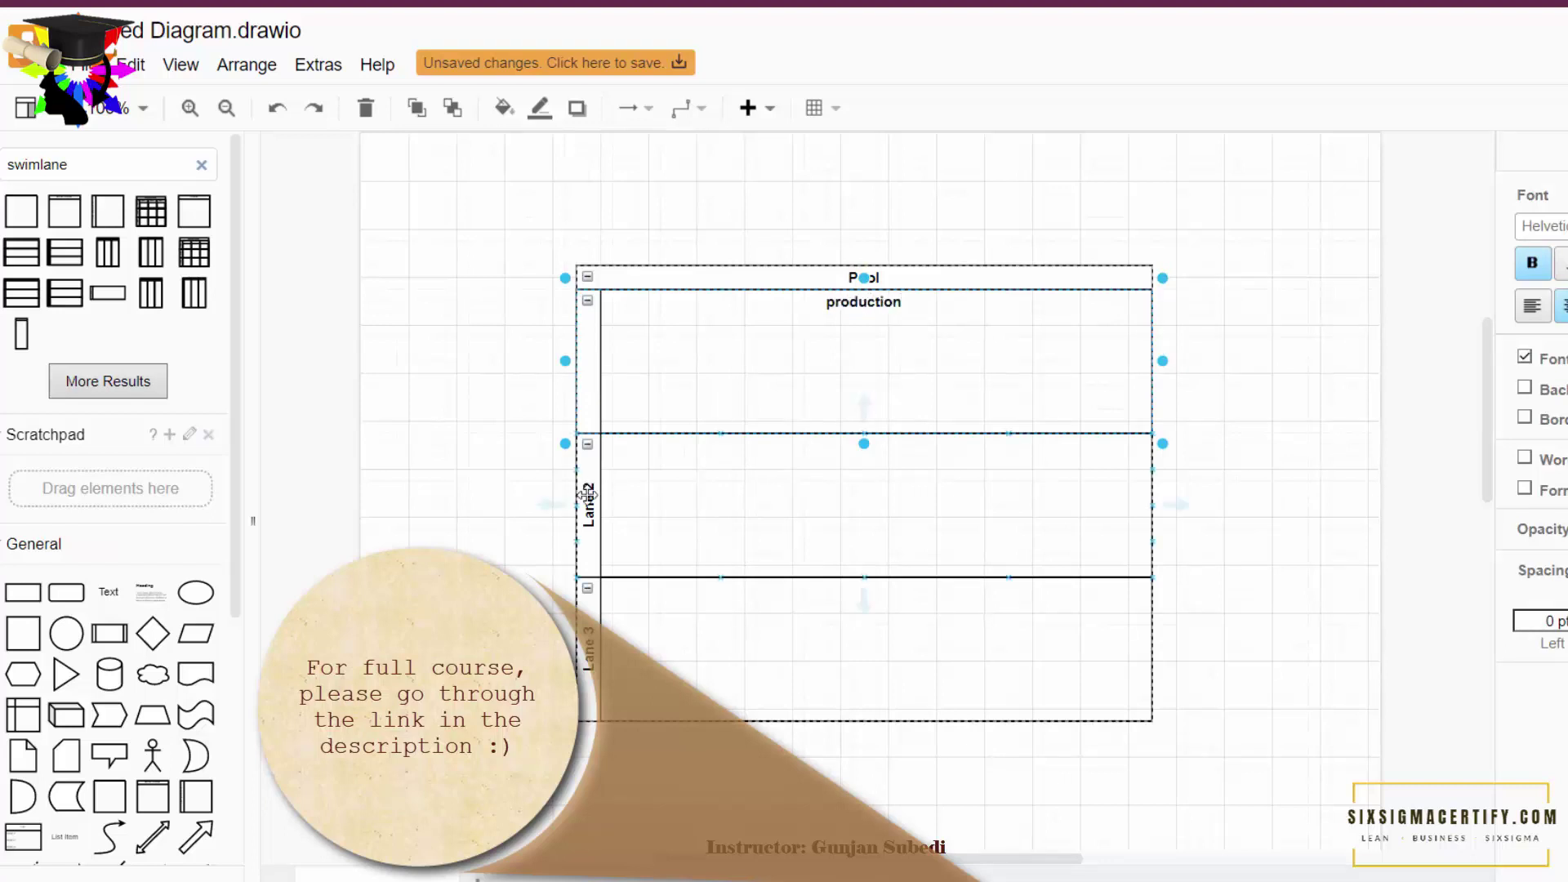
pyautogui.click(684, 512)
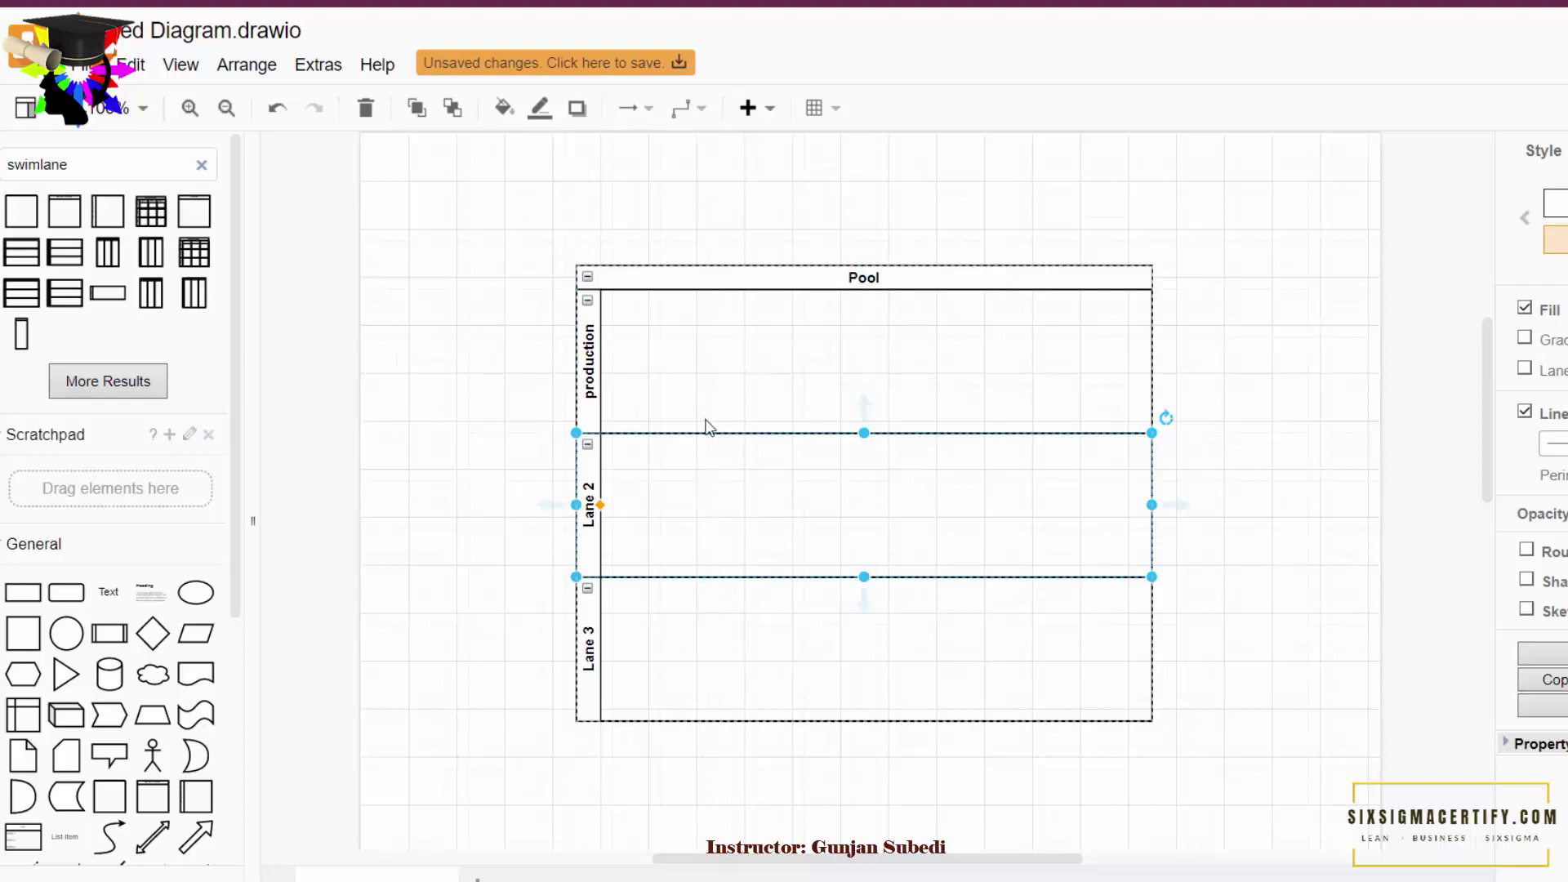
# Step: Rename the second and third lanes 'quality assurance' and 'management'
pyautogui.doubleClick(589, 521)
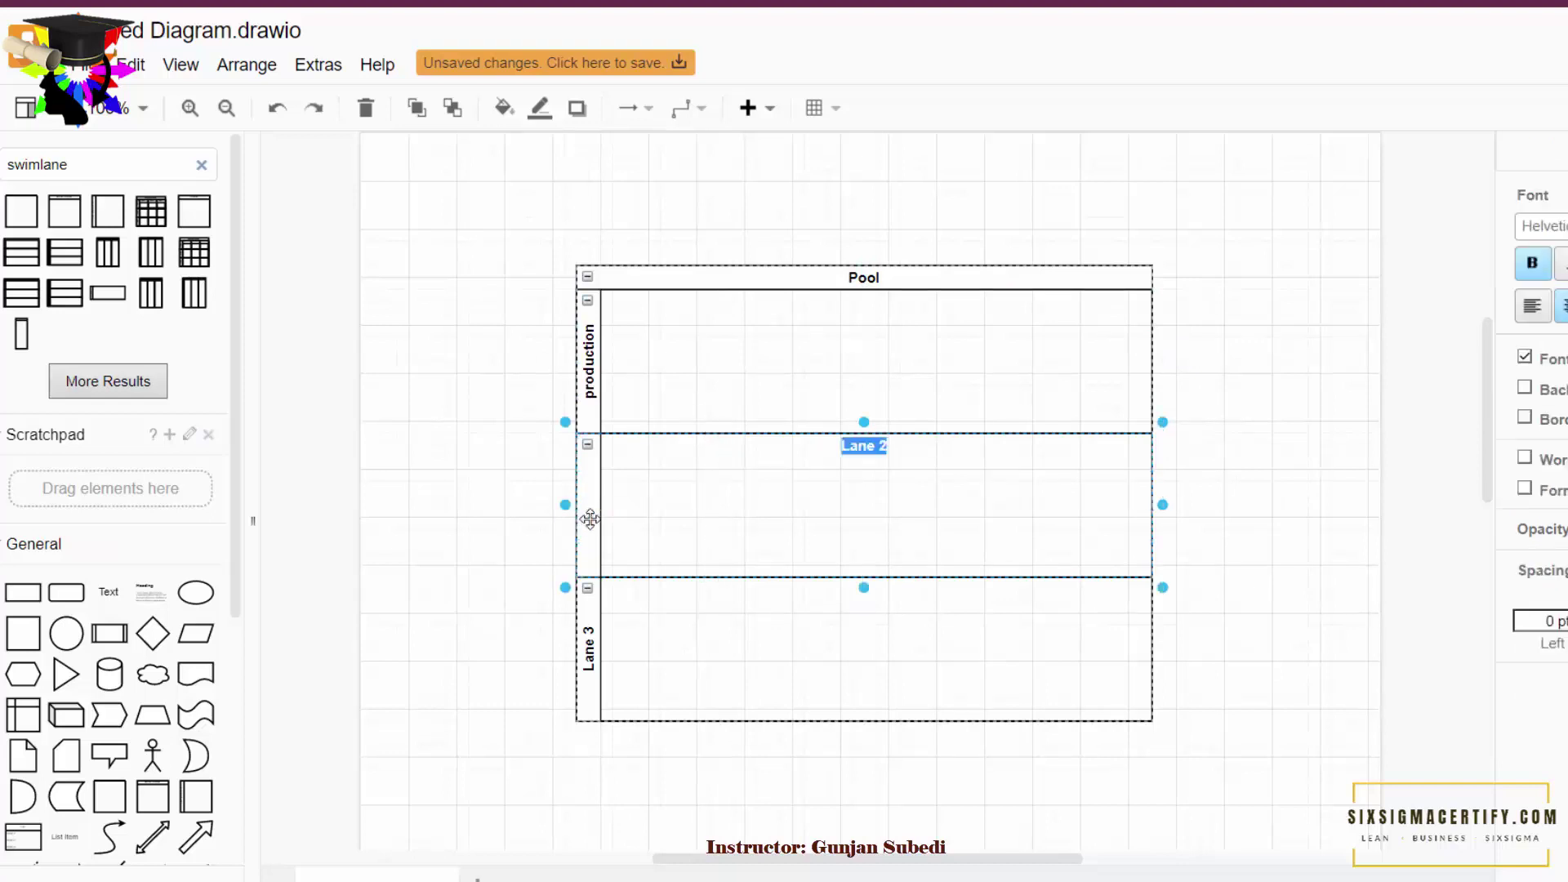
pyautogui.write('quality assurance')
pyautogui.click(589, 630)
pyautogui.doubleClick(591, 631)
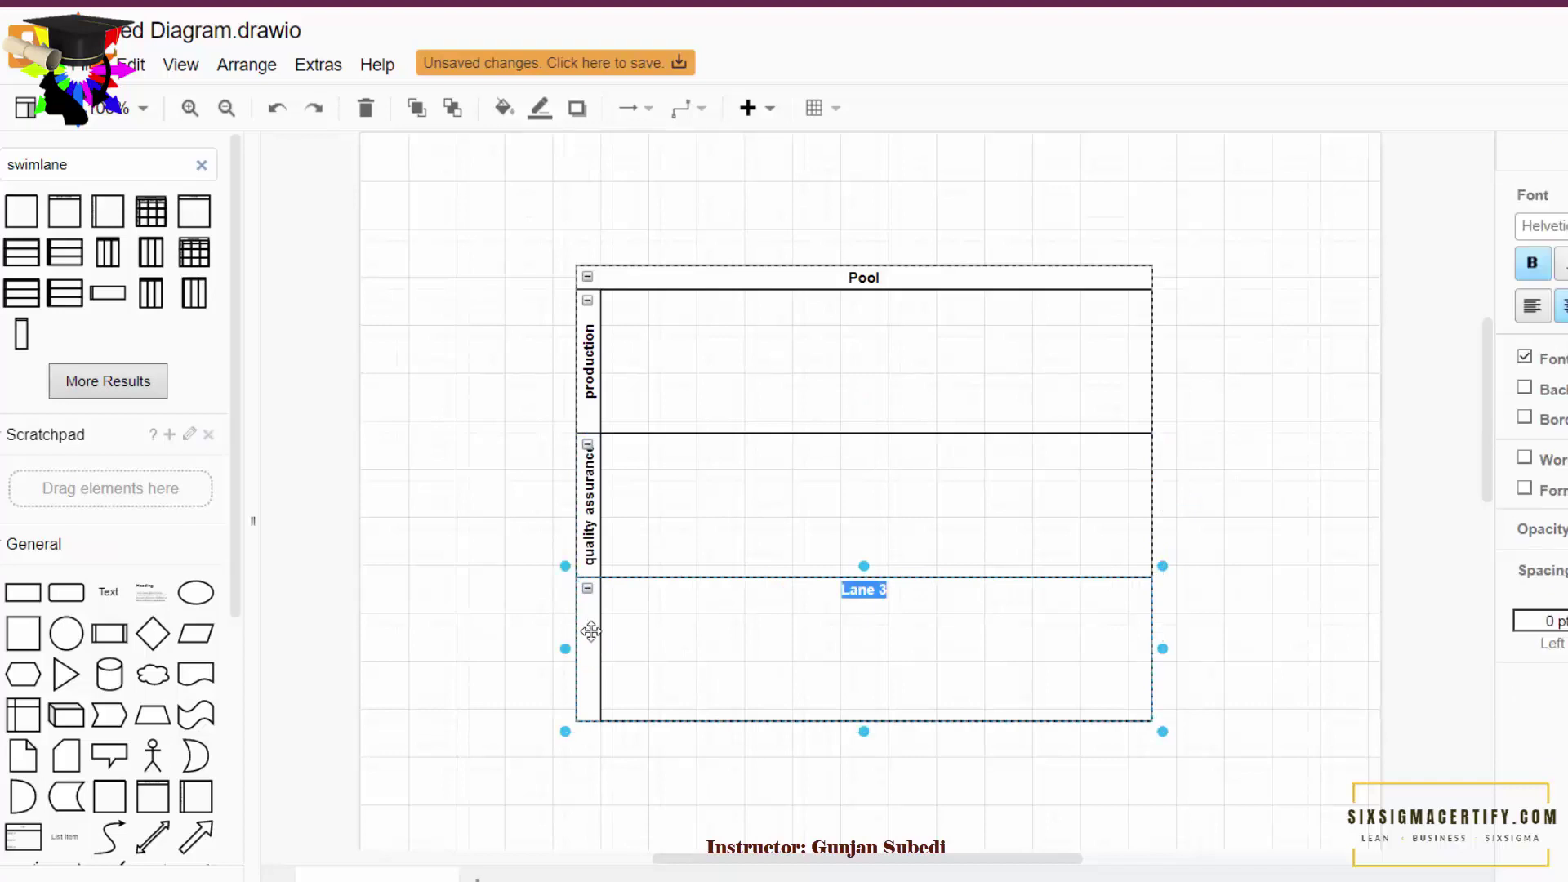
pyautogui.write('management')
pyautogui.click(591, 630)
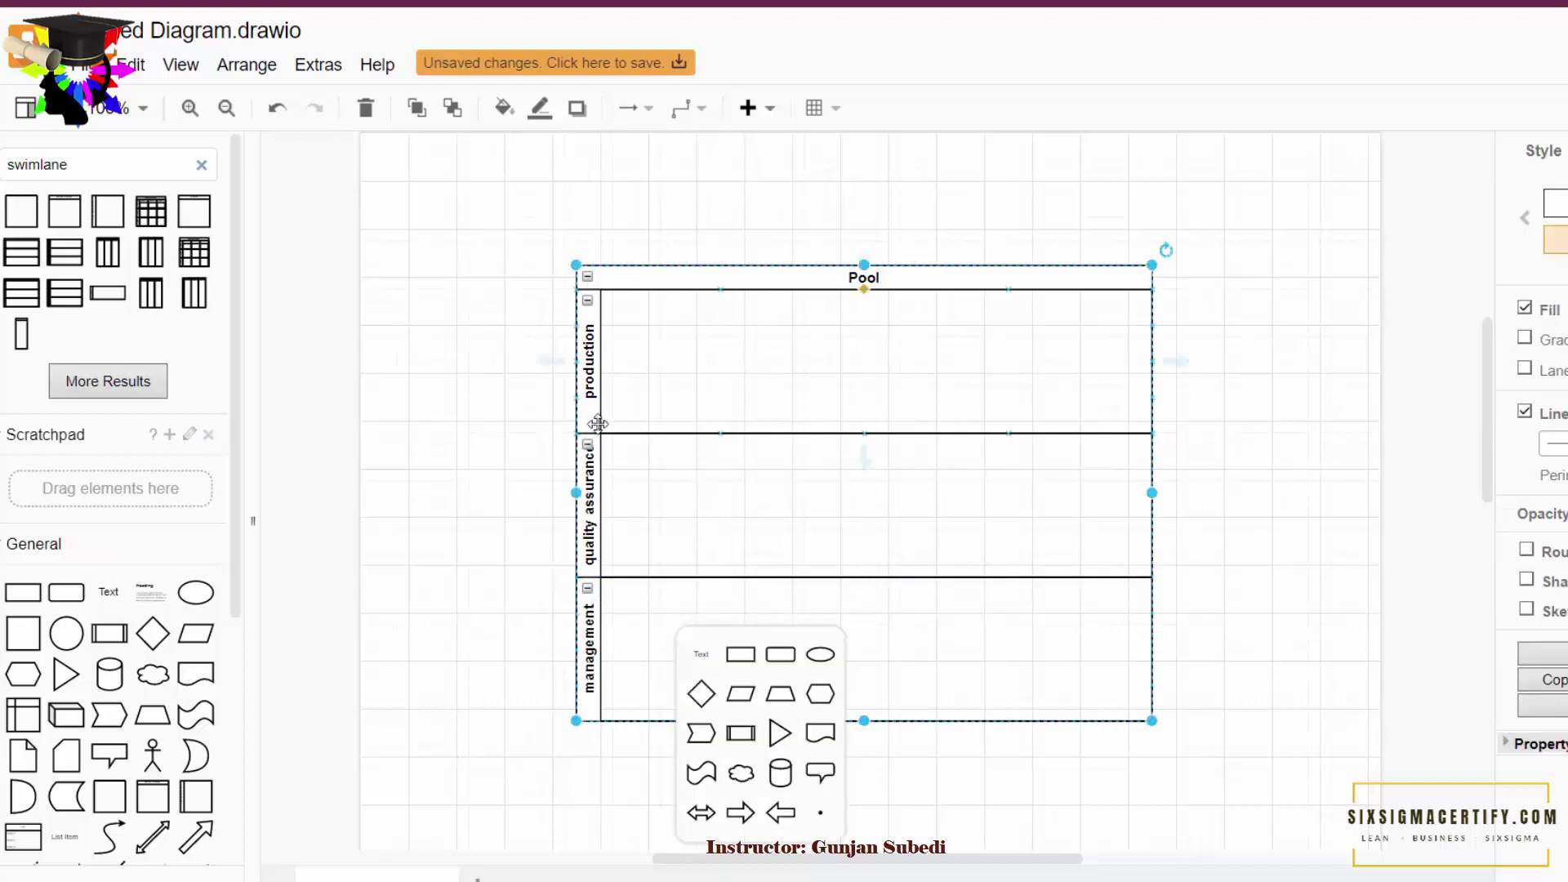
# Step: Title the pool 'workprogress'
pyautogui.doubleClick(852, 277)
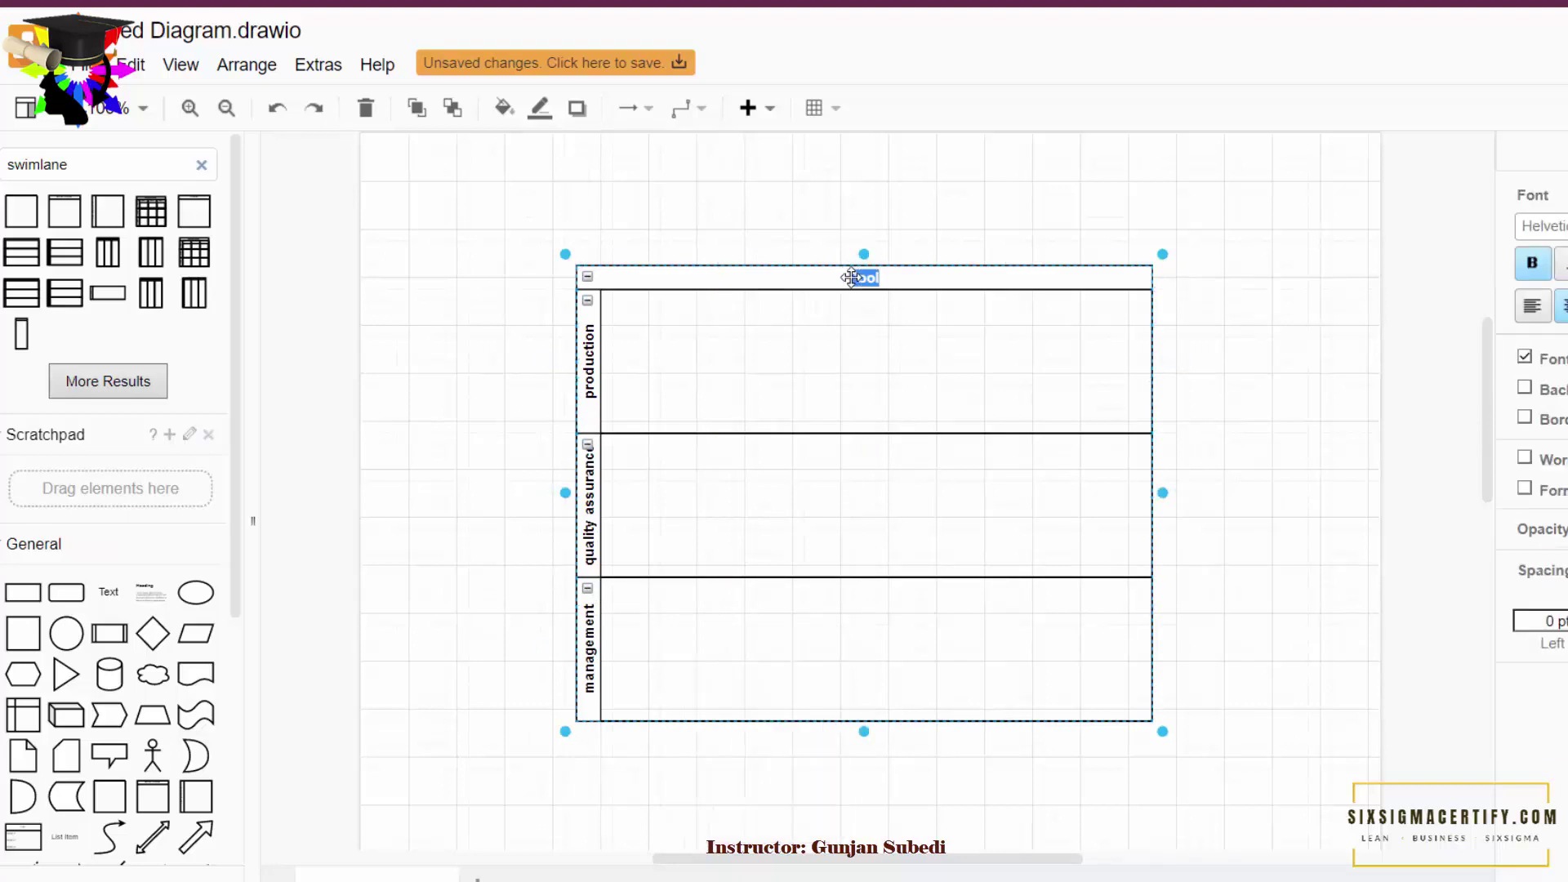
pyautogui.write('workprogress')
pyautogui.click(828, 379)
pyautogui.click(831, 380)
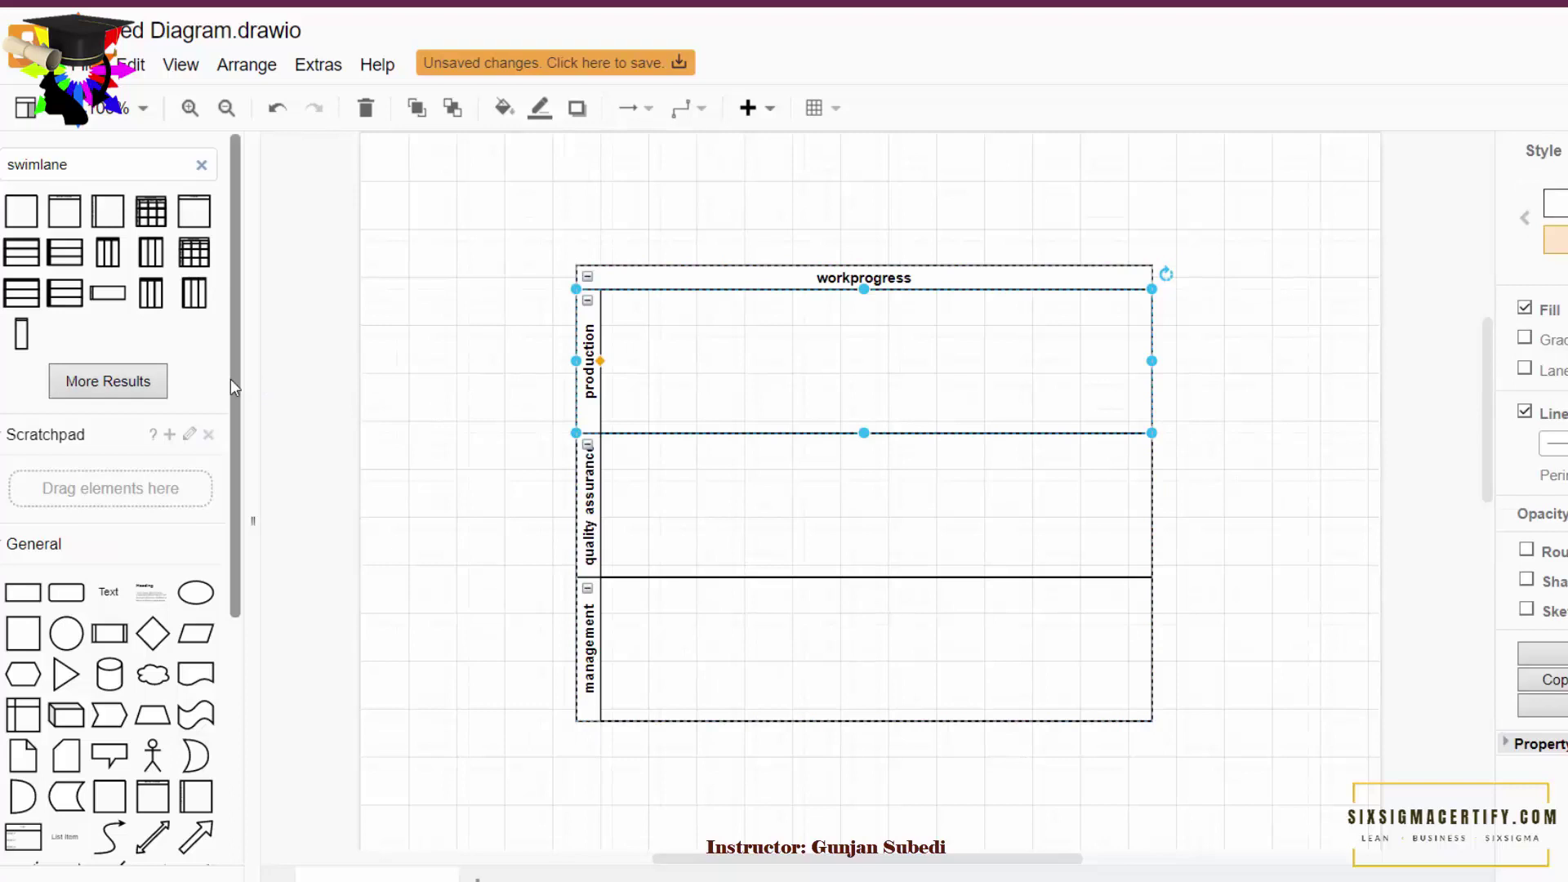
# Step: Scroll the shape sidebar and expand the Flowchart section
pyautogui.moveTo(231, 379); pyautogui.dragTo(241, 684)
pyautogui.click(21, 764)
pyautogui.moveTo(237, 581); pyautogui.dragTo(231, 733)
# Step: Place ellipses in the production and management lanes, shrinking the production one
pyautogui.moveTo(95, 730)
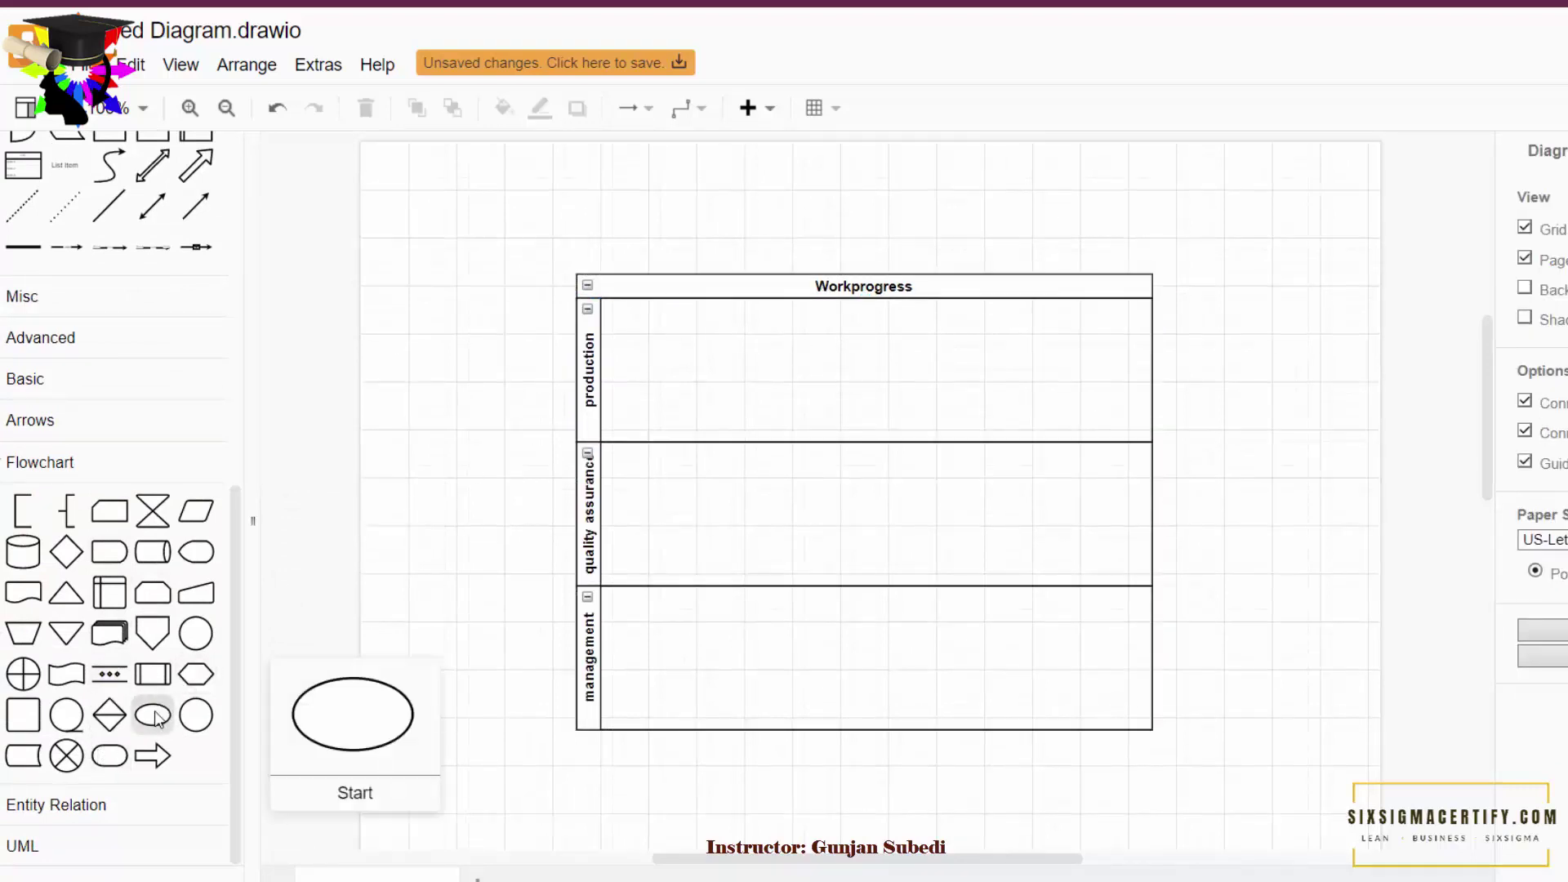
pyautogui.moveTo(152, 715); pyautogui.dragTo(628, 347)
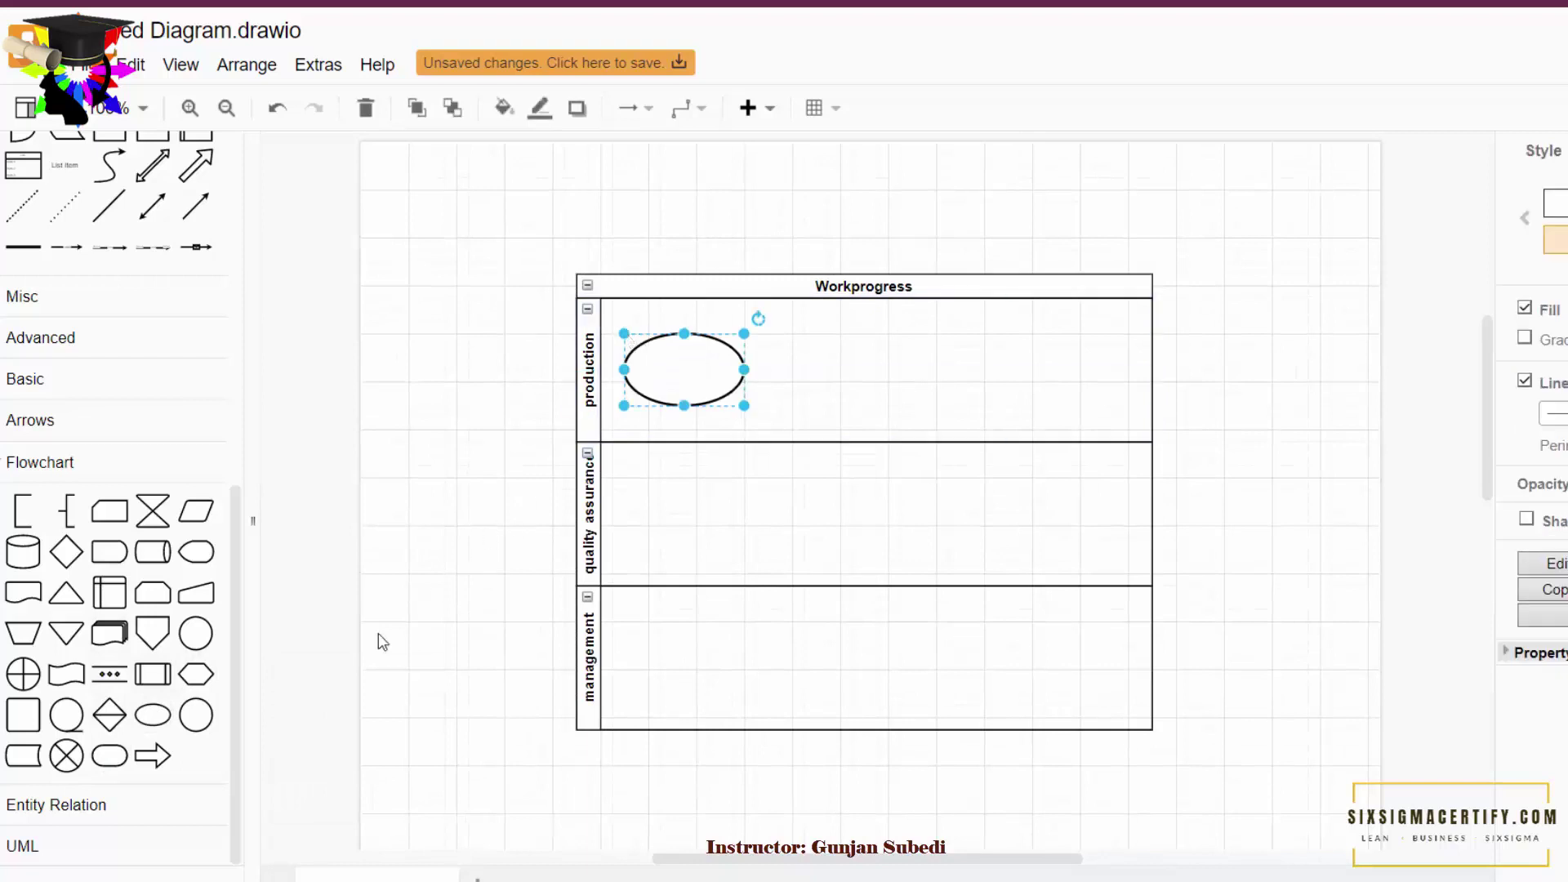
pyautogui.moveTo(946, 595); pyautogui.dragTo(1013, 635)
pyautogui.click(707, 364)
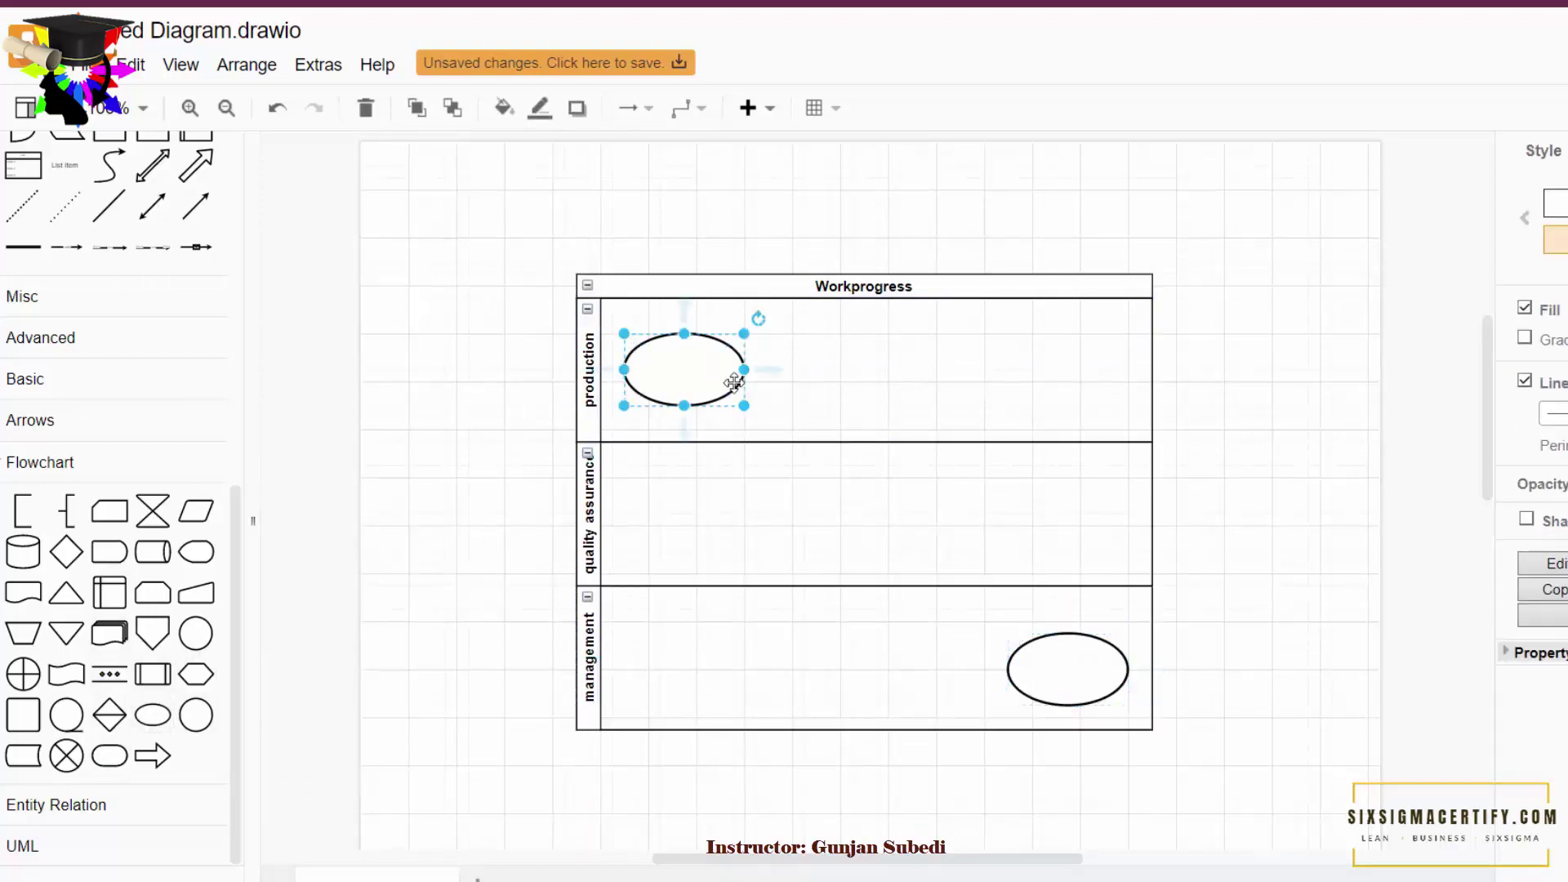
pyautogui.moveTo(742, 404); pyautogui.dragTo(709, 382)
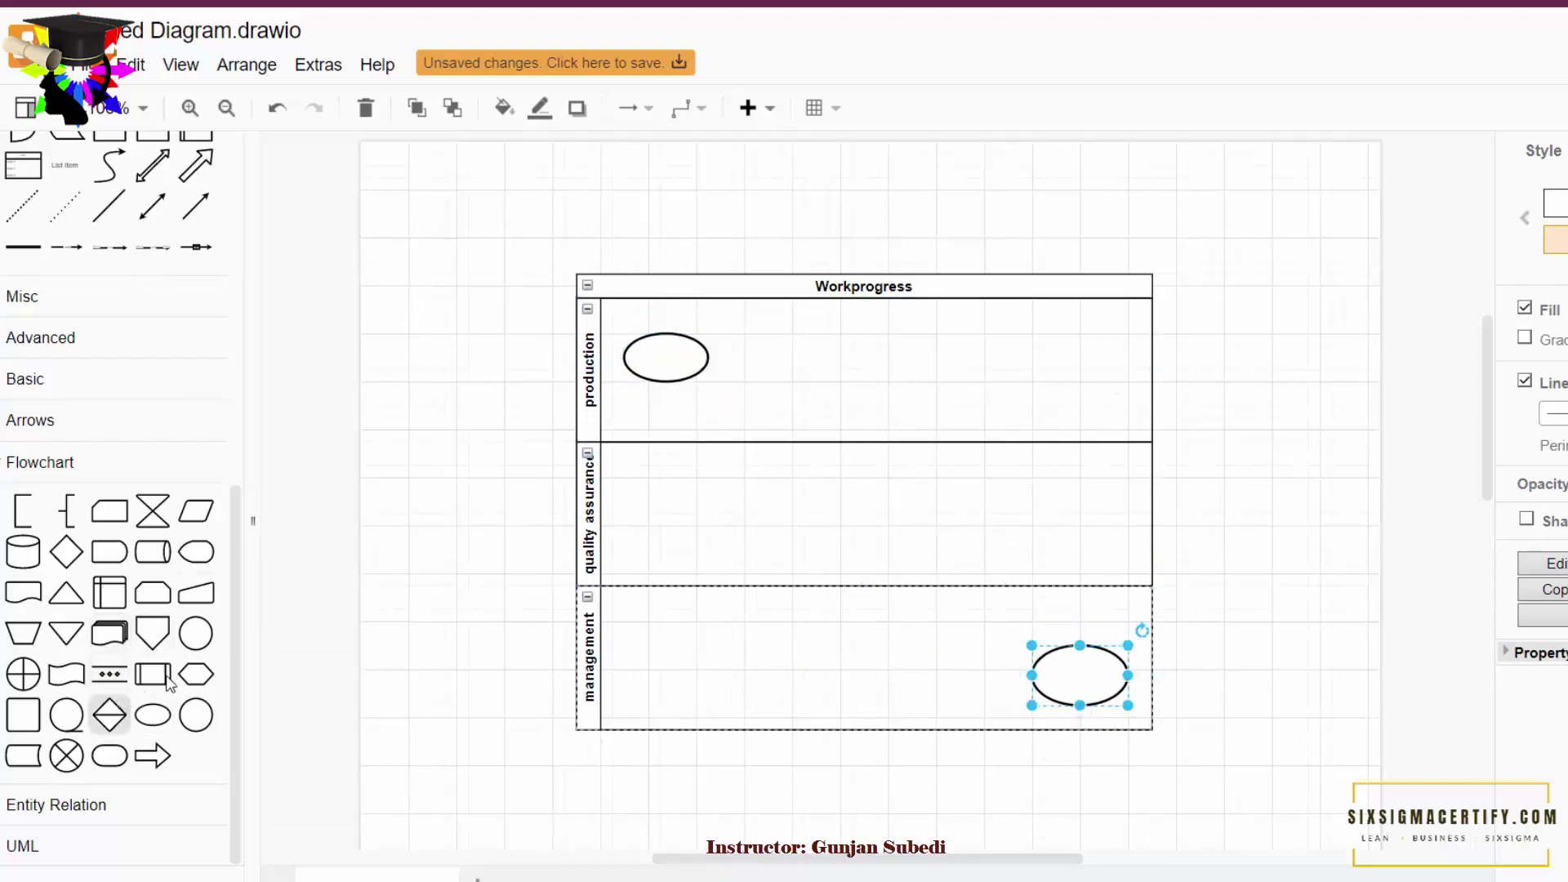
# Step: Add a diamond to quality assurance and a 100 x 50 rounded rectangle to production
pyautogui.moveTo(109, 715); pyautogui.dragTo(729, 477)
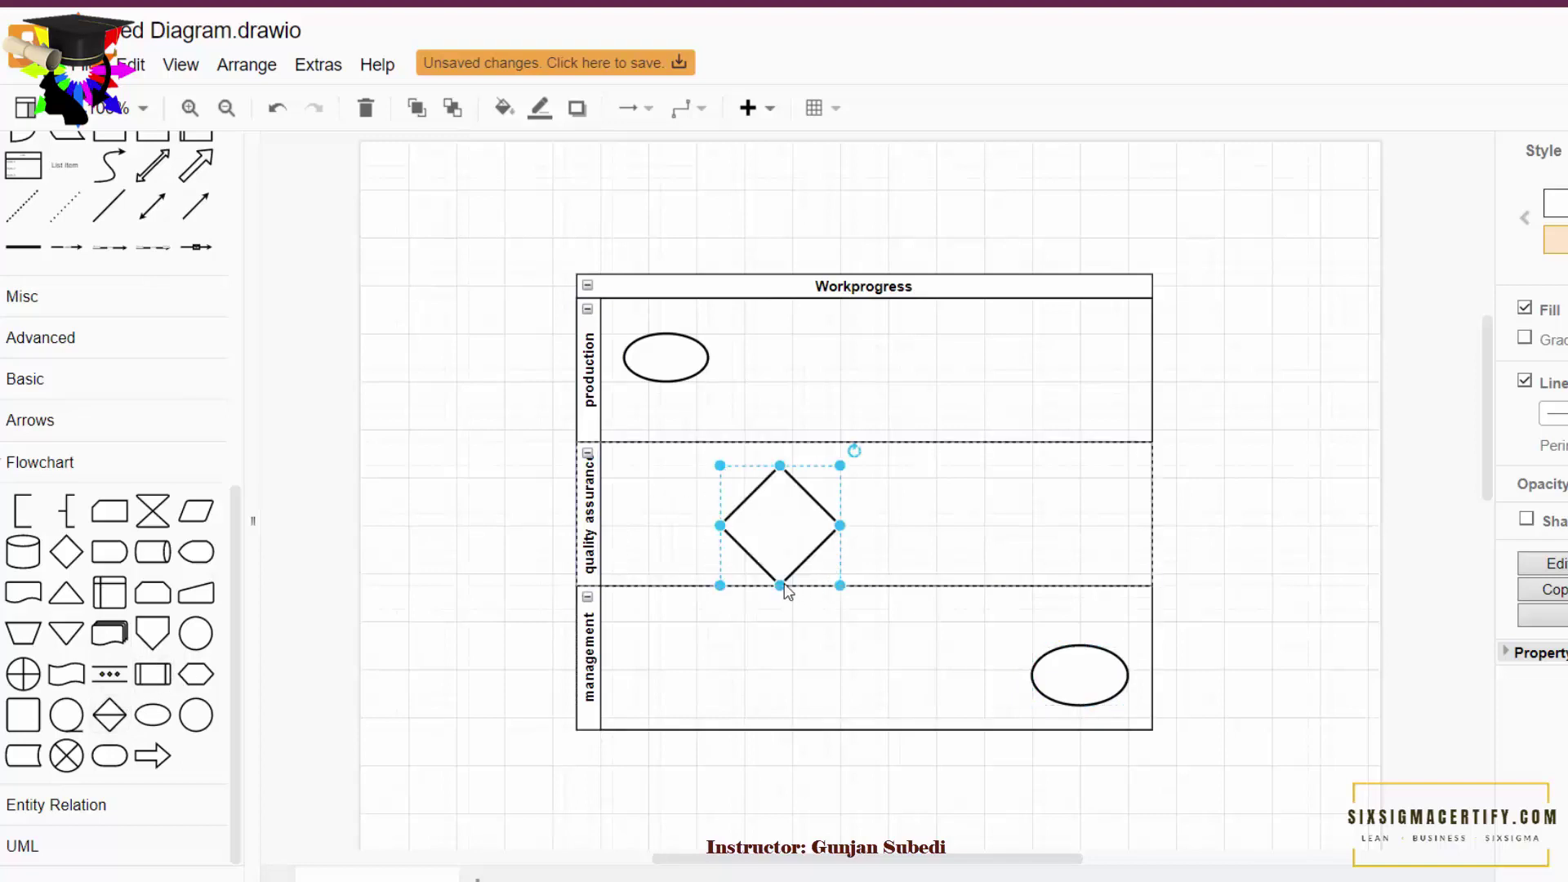
pyautogui.moveTo(781, 585); pyautogui.dragTo(766, 331)
pyautogui.moveTo(815, 454); pyautogui.dragTo(806, 402)
pyautogui.click(806, 370)
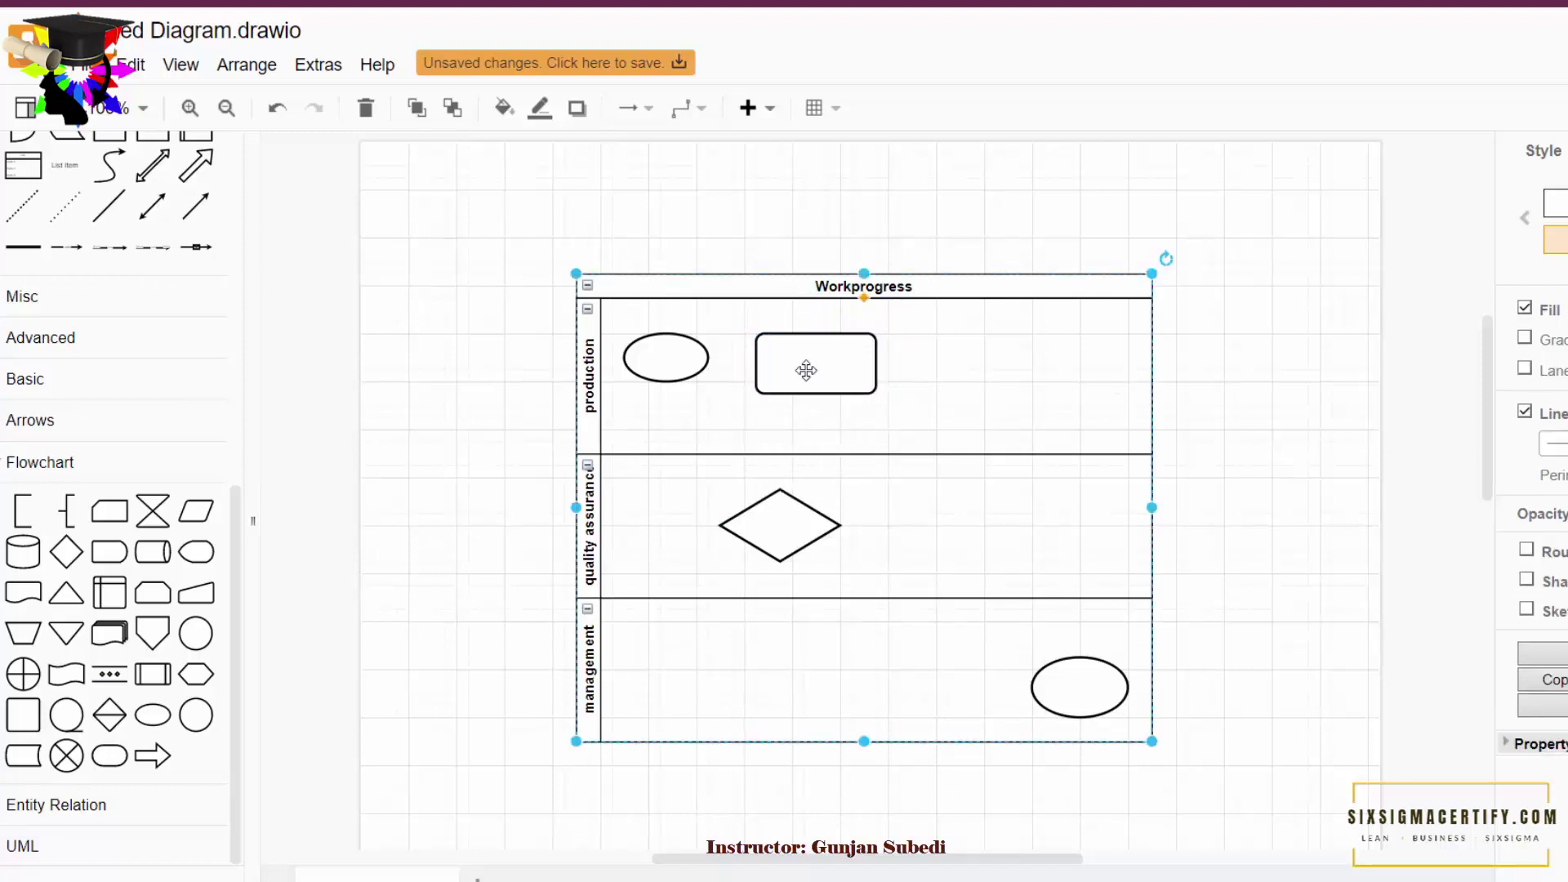
pyautogui.click(806, 370)
pyautogui.click(813, 366)
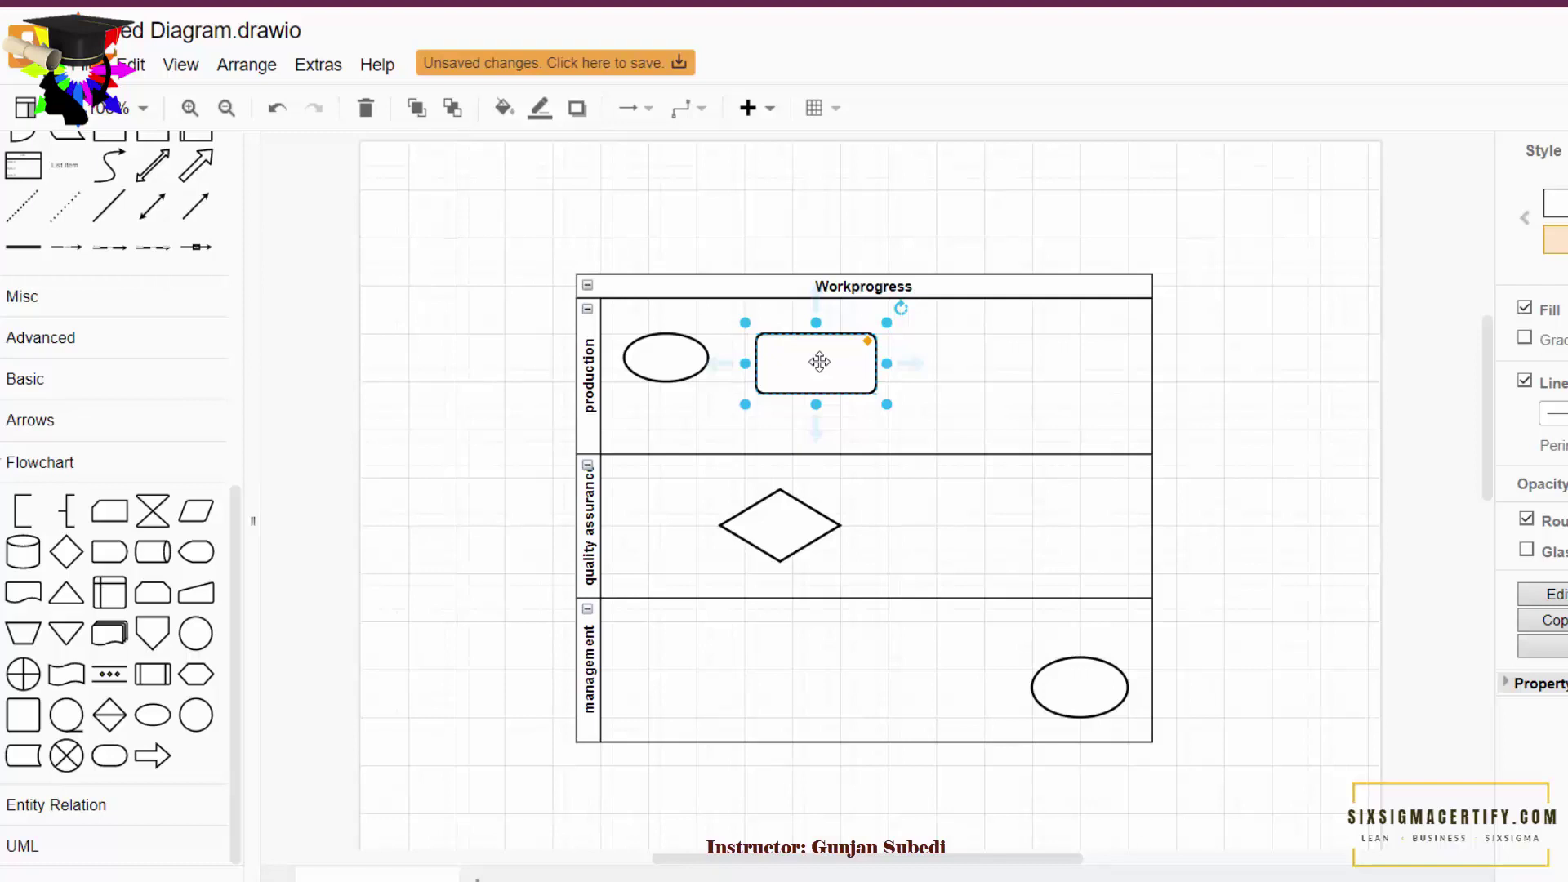
# Step: Add a process rectangle to quality assurance and a copy in the management lane
pyautogui.moveTo(30, 723)
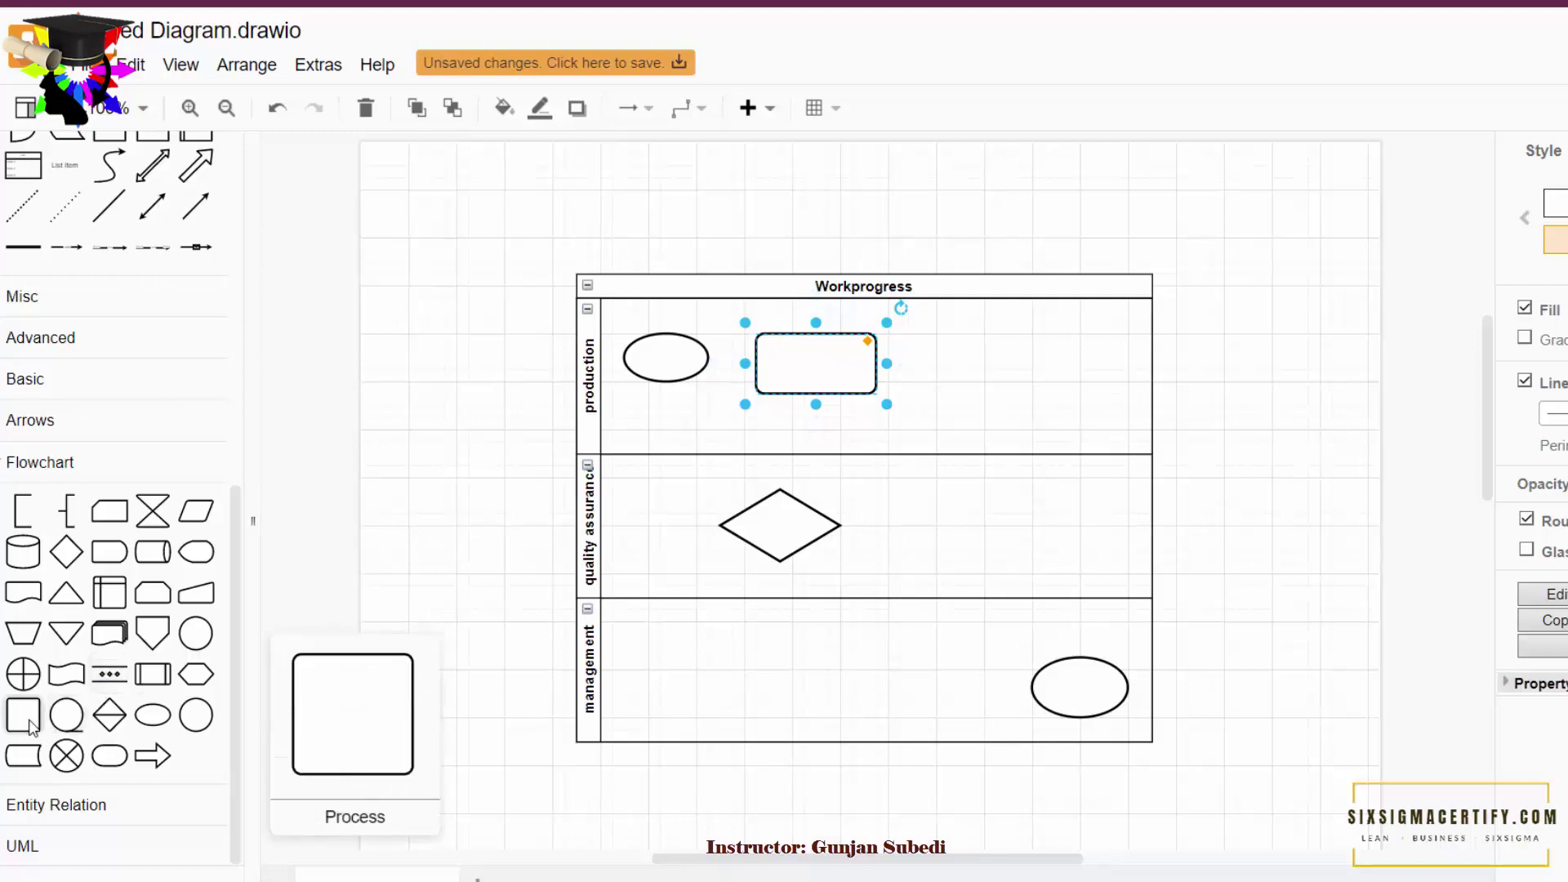
pyautogui.moveTo(30, 723); pyautogui.dragTo(914, 475)
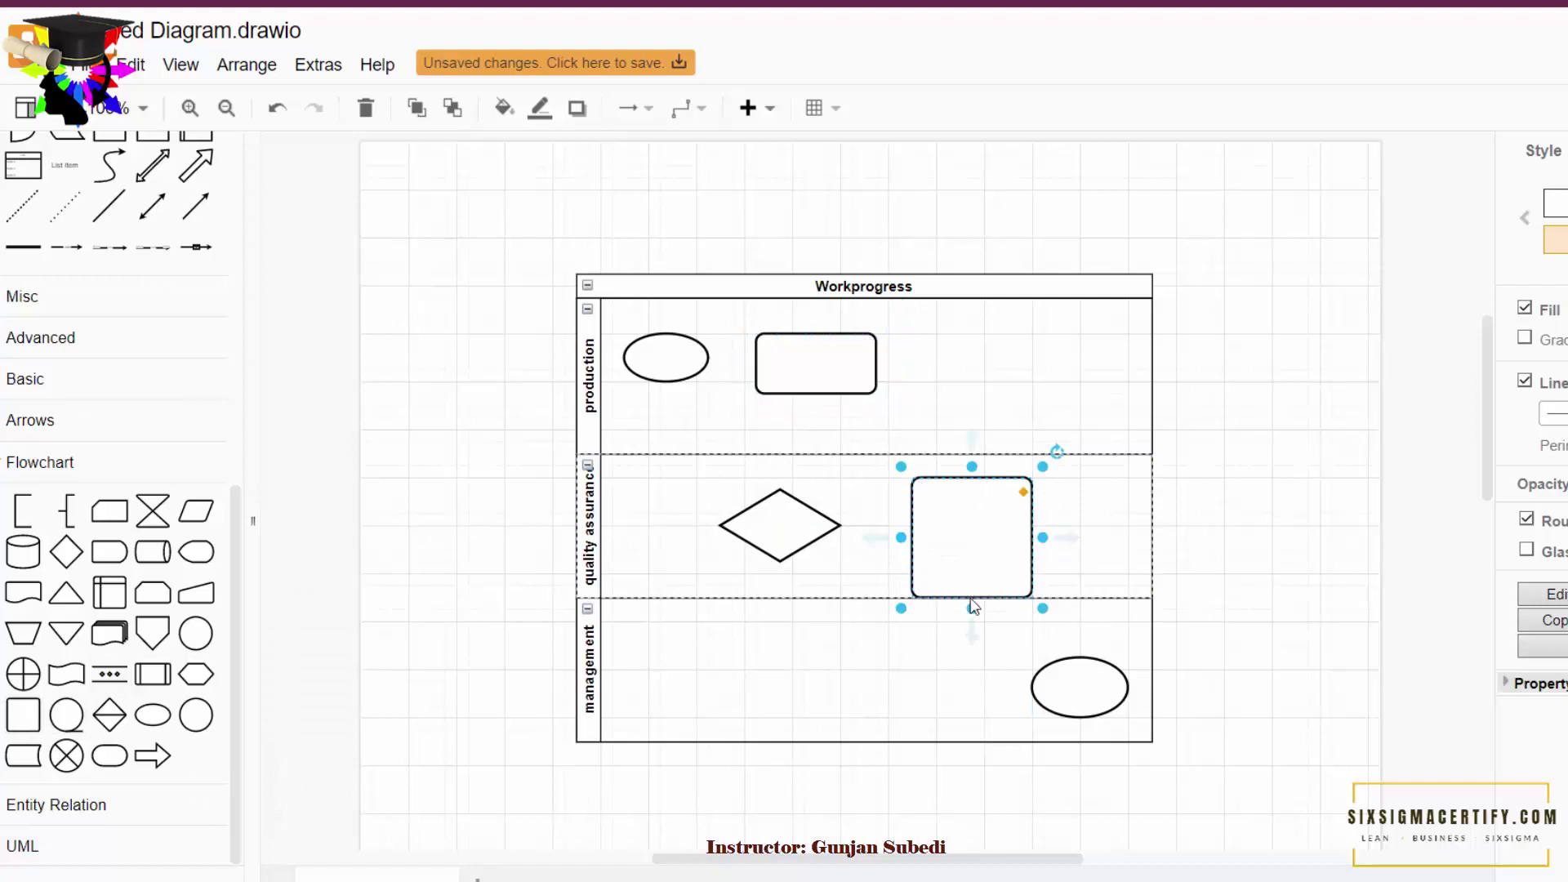
pyautogui.click(973, 633)
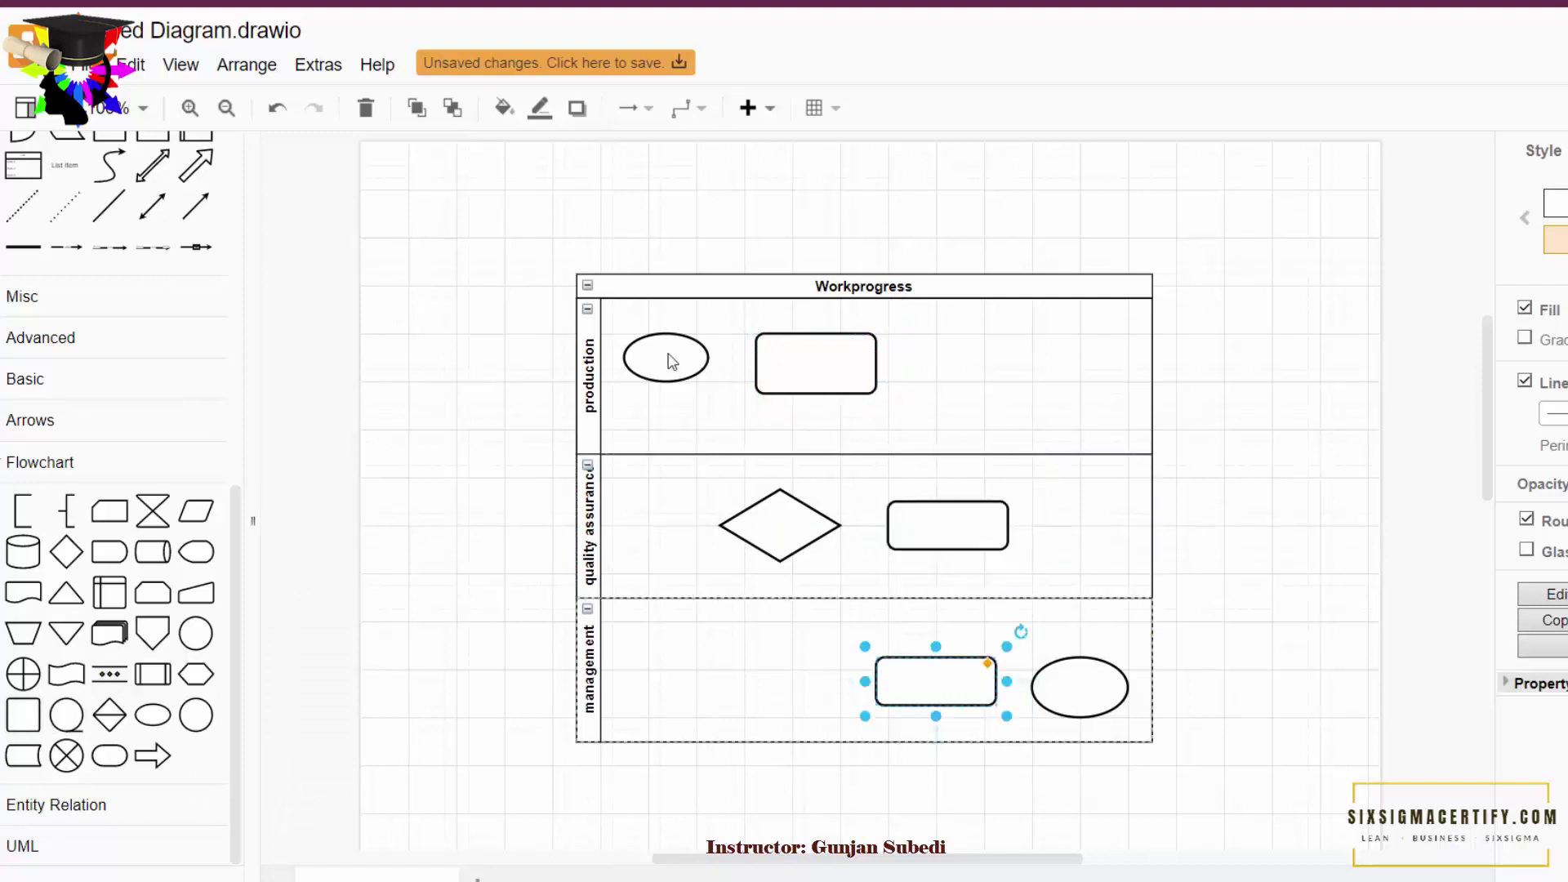
# Step: Connect the production ellipse, rectangle, diamond and remaining shapes with arrows
pyautogui.click(726, 362)
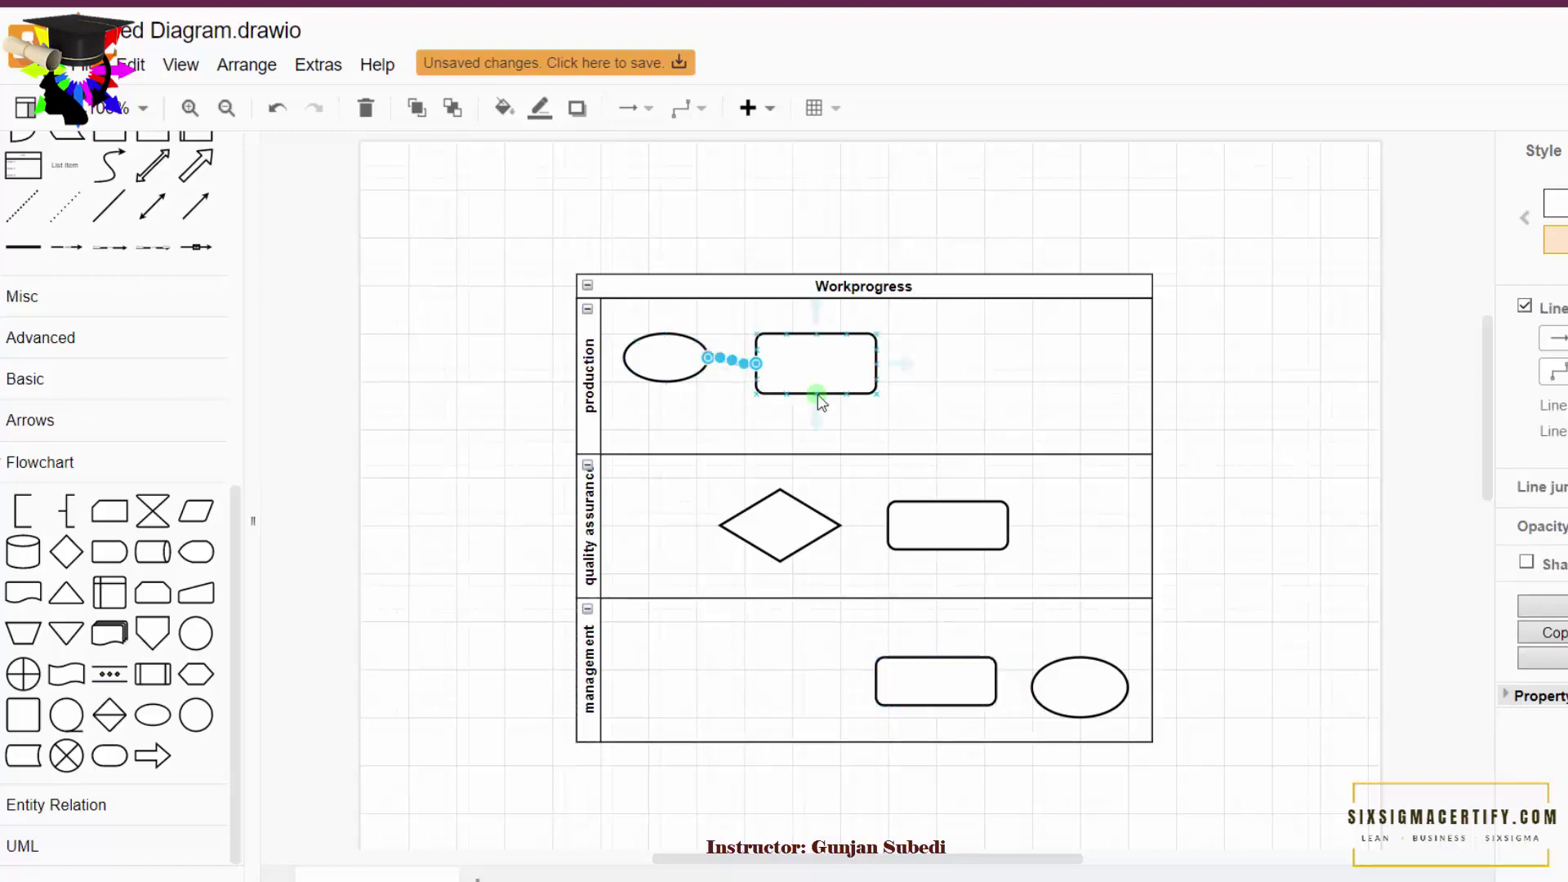
pyautogui.moveTo(818, 397); pyautogui.dragTo(886, 524)
pyautogui.click(1085, 686)
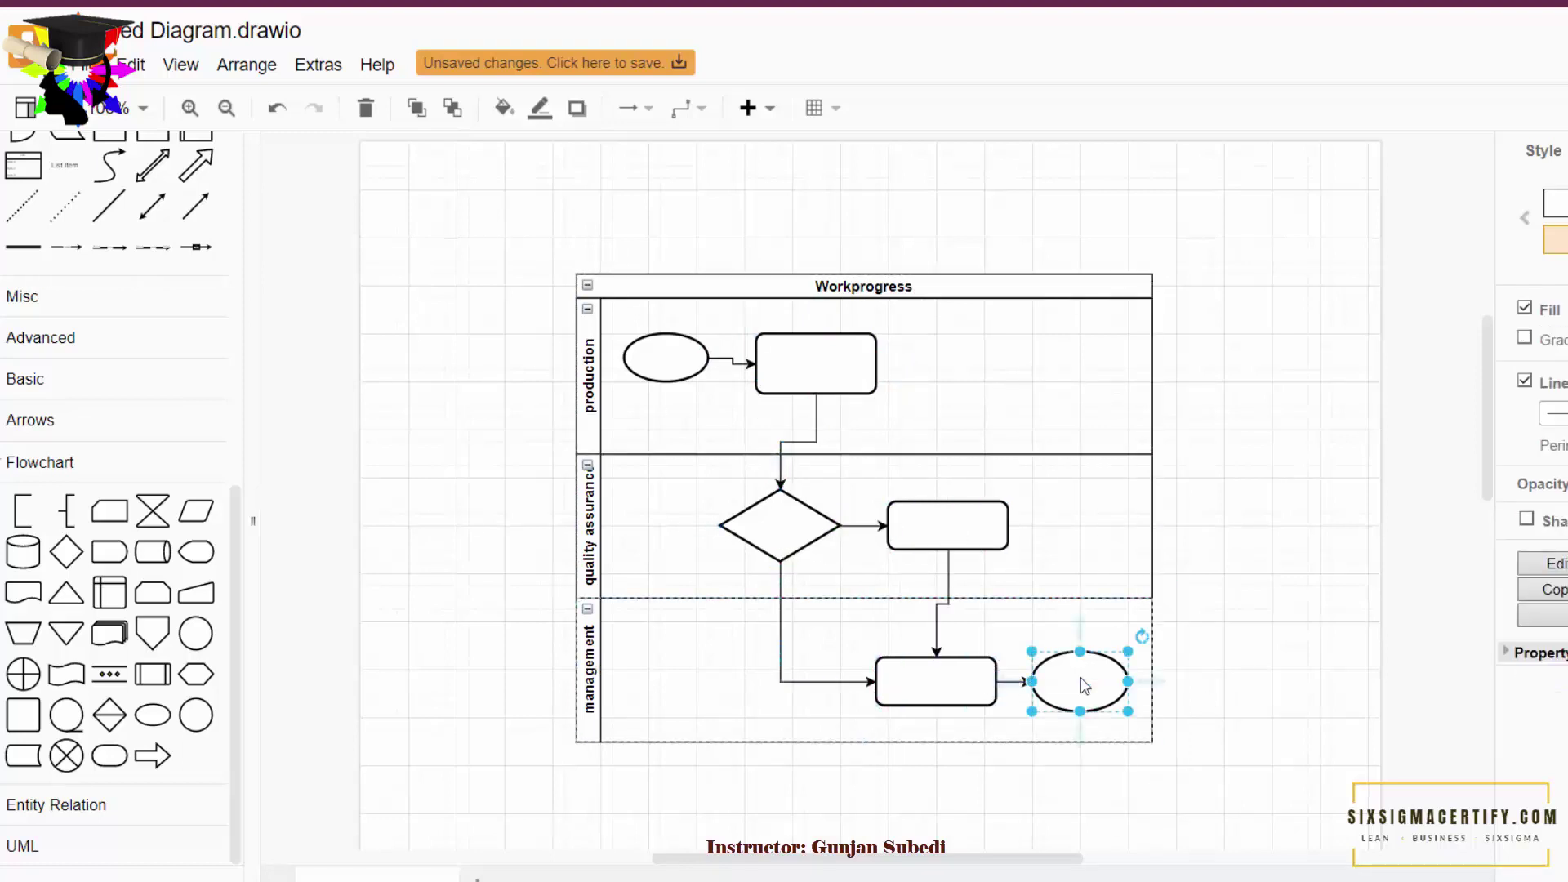
pyautogui.click(1282, 669)
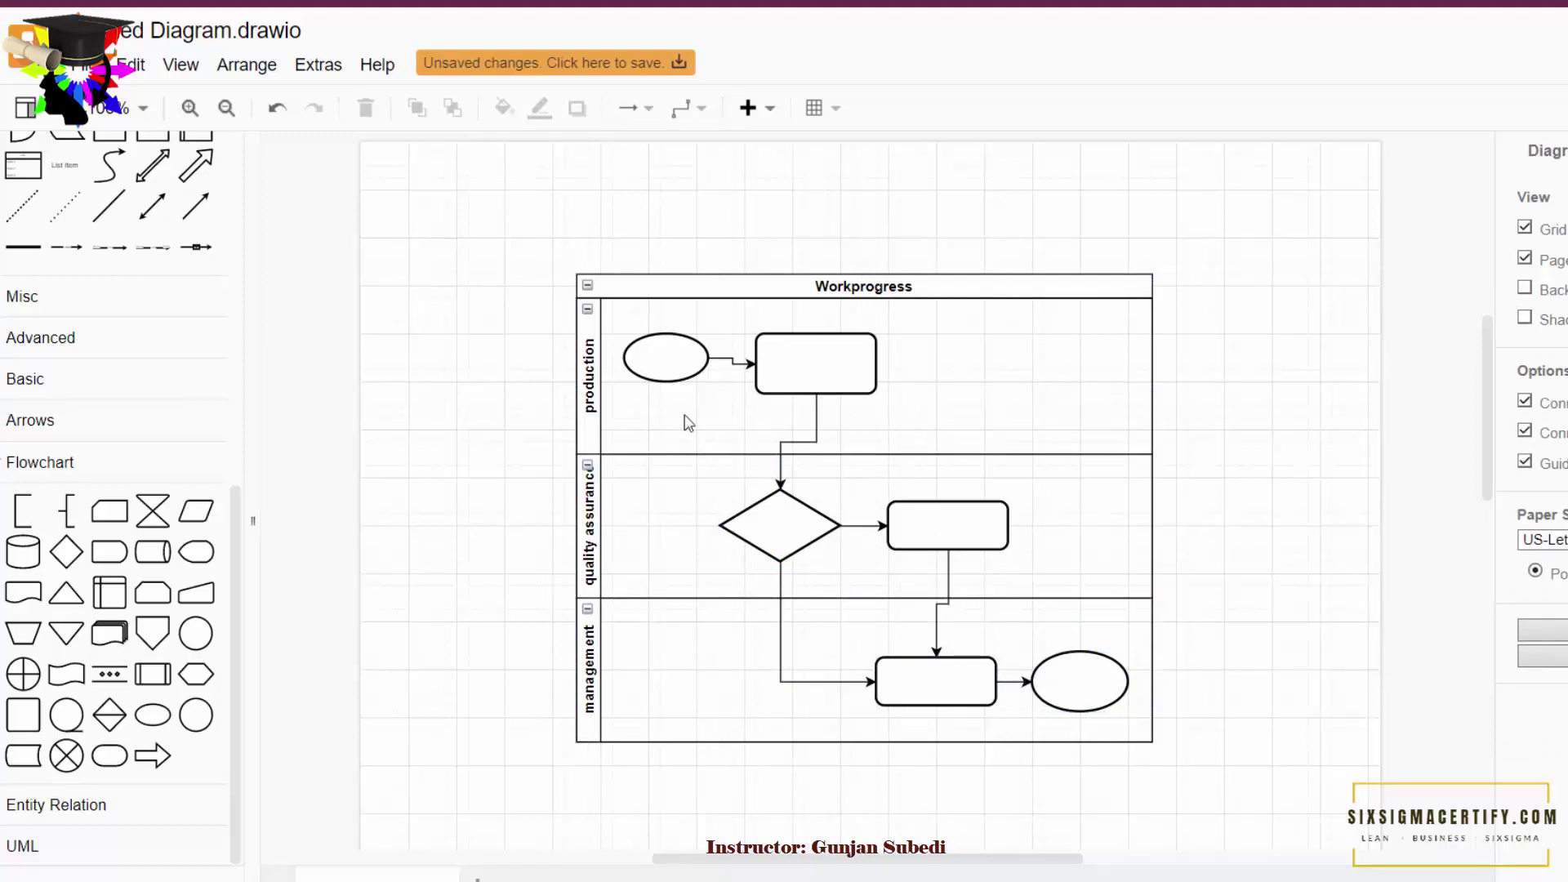
# Step: Replace the diamond-to-management arrow with one ending on the management rectangle's left side
pyautogui.click(780, 588)
pyautogui.press('Delete')
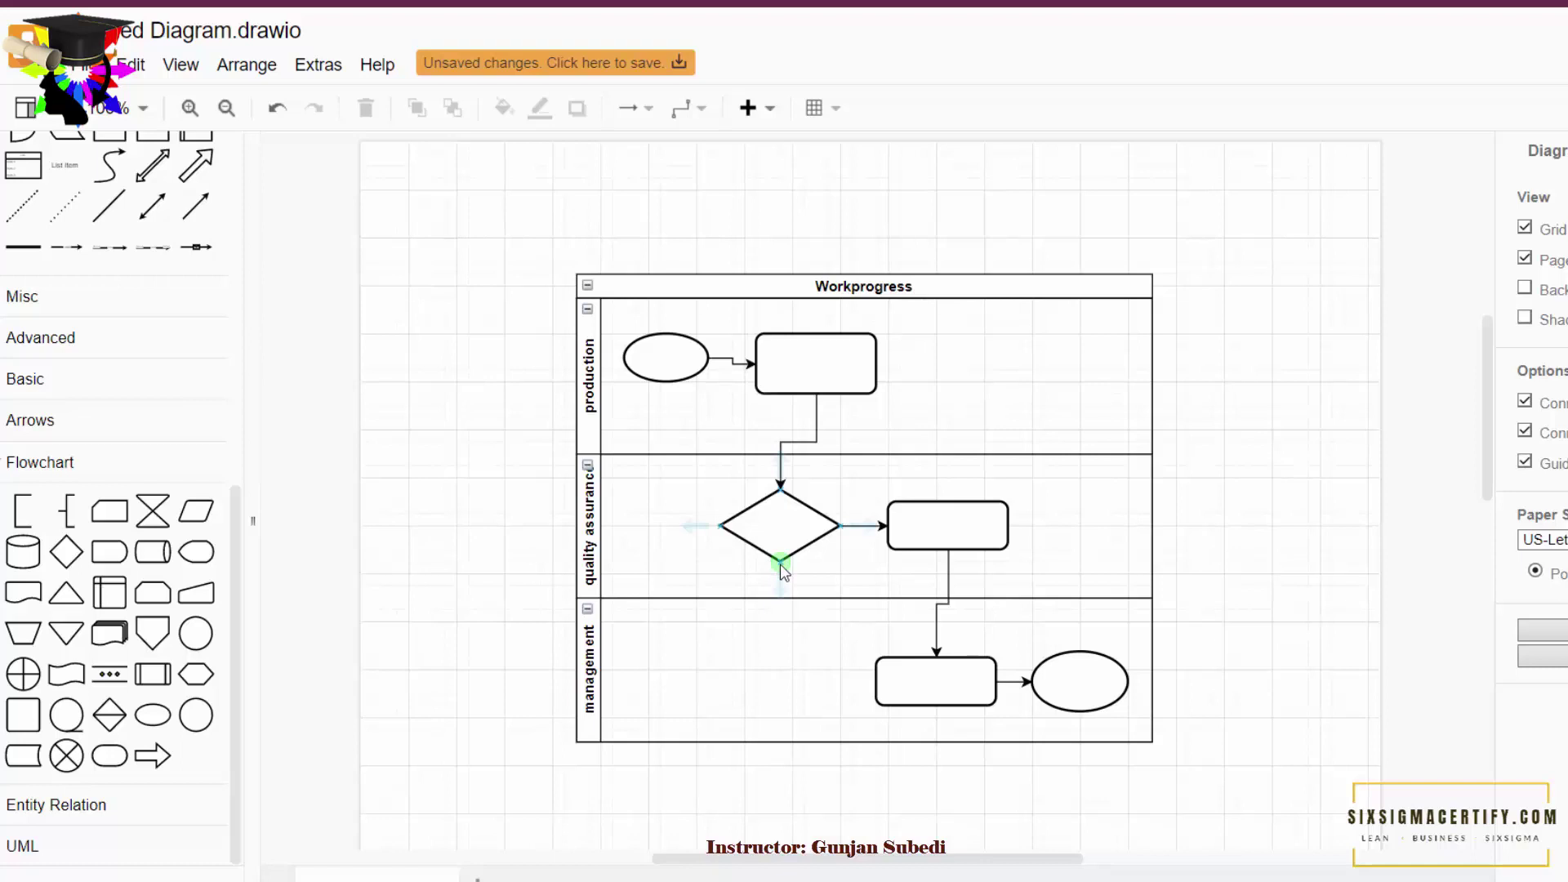
pyautogui.moveTo(781, 564); pyautogui.dragTo(875, 681)
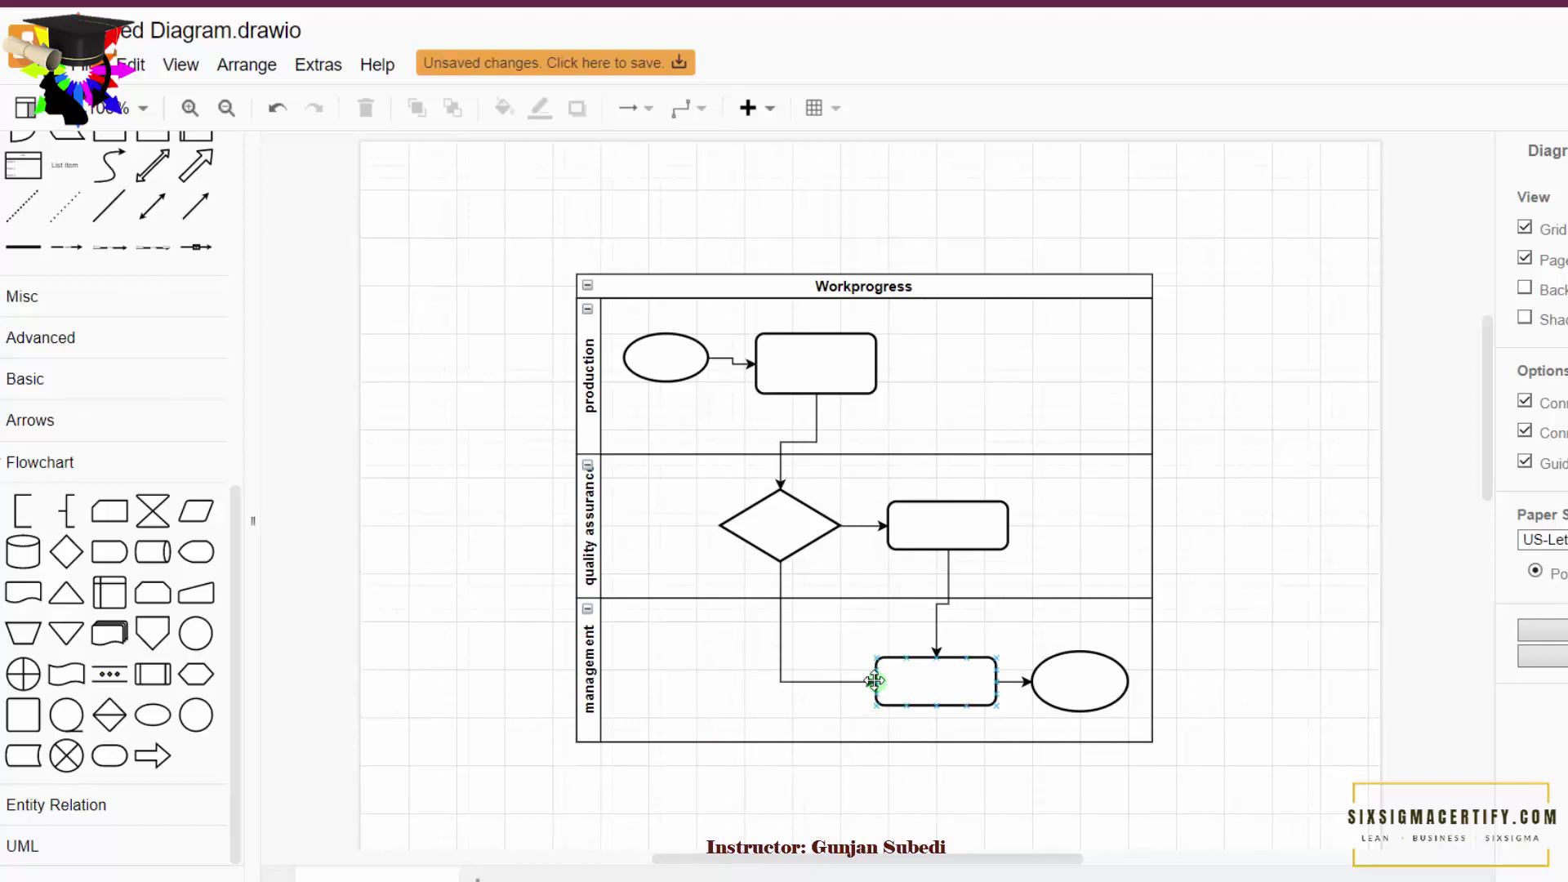
pyautogui.moveTo(874, 681); pyautogui.dragTo(875, 681)
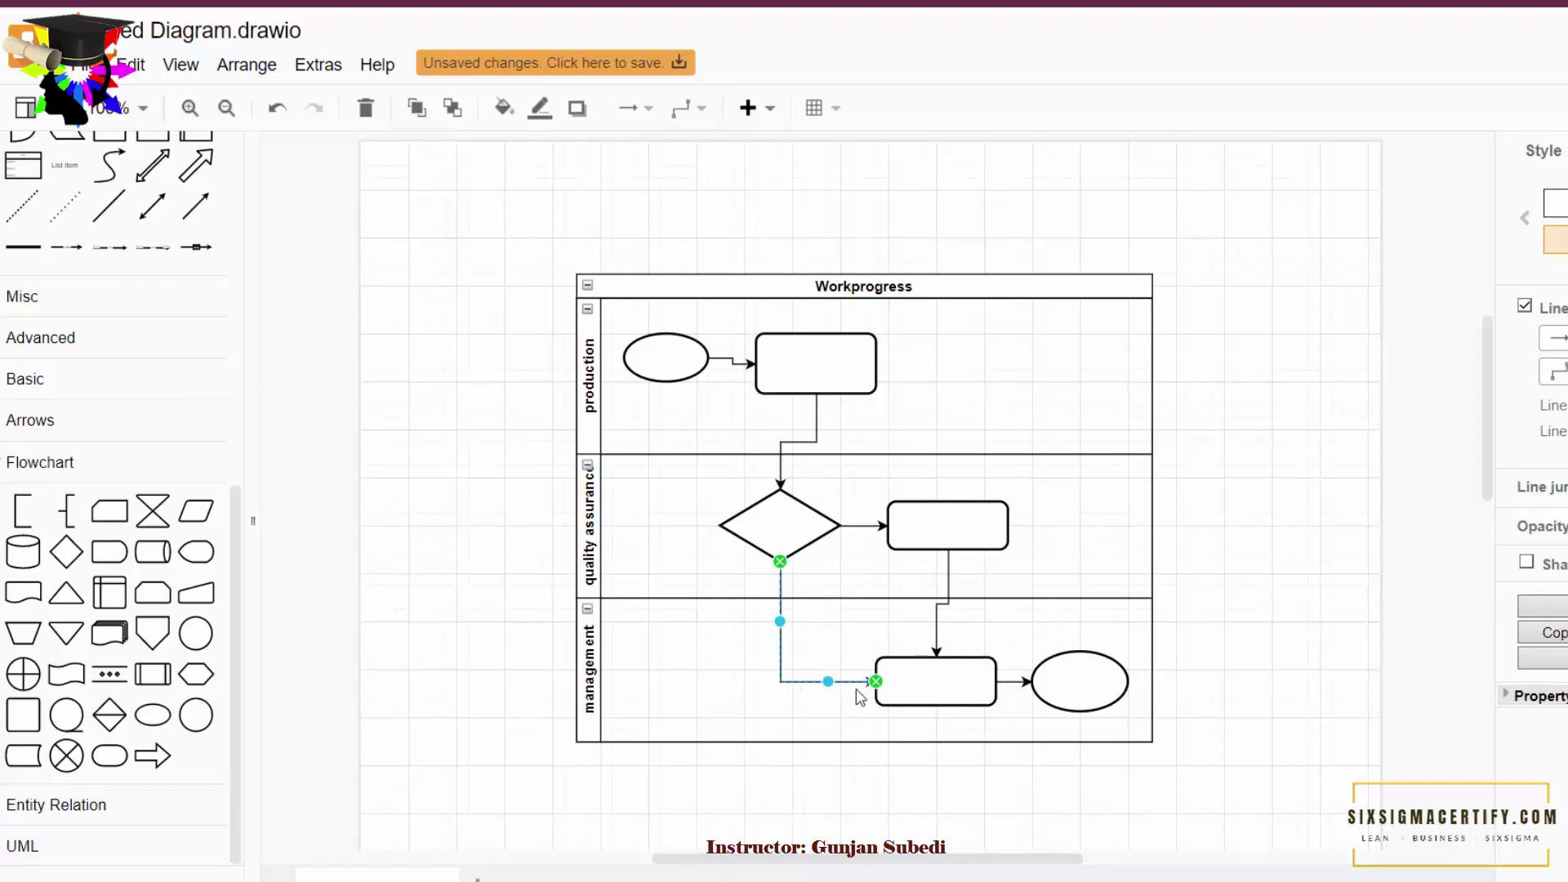
pyautogui.click(1299, 495)
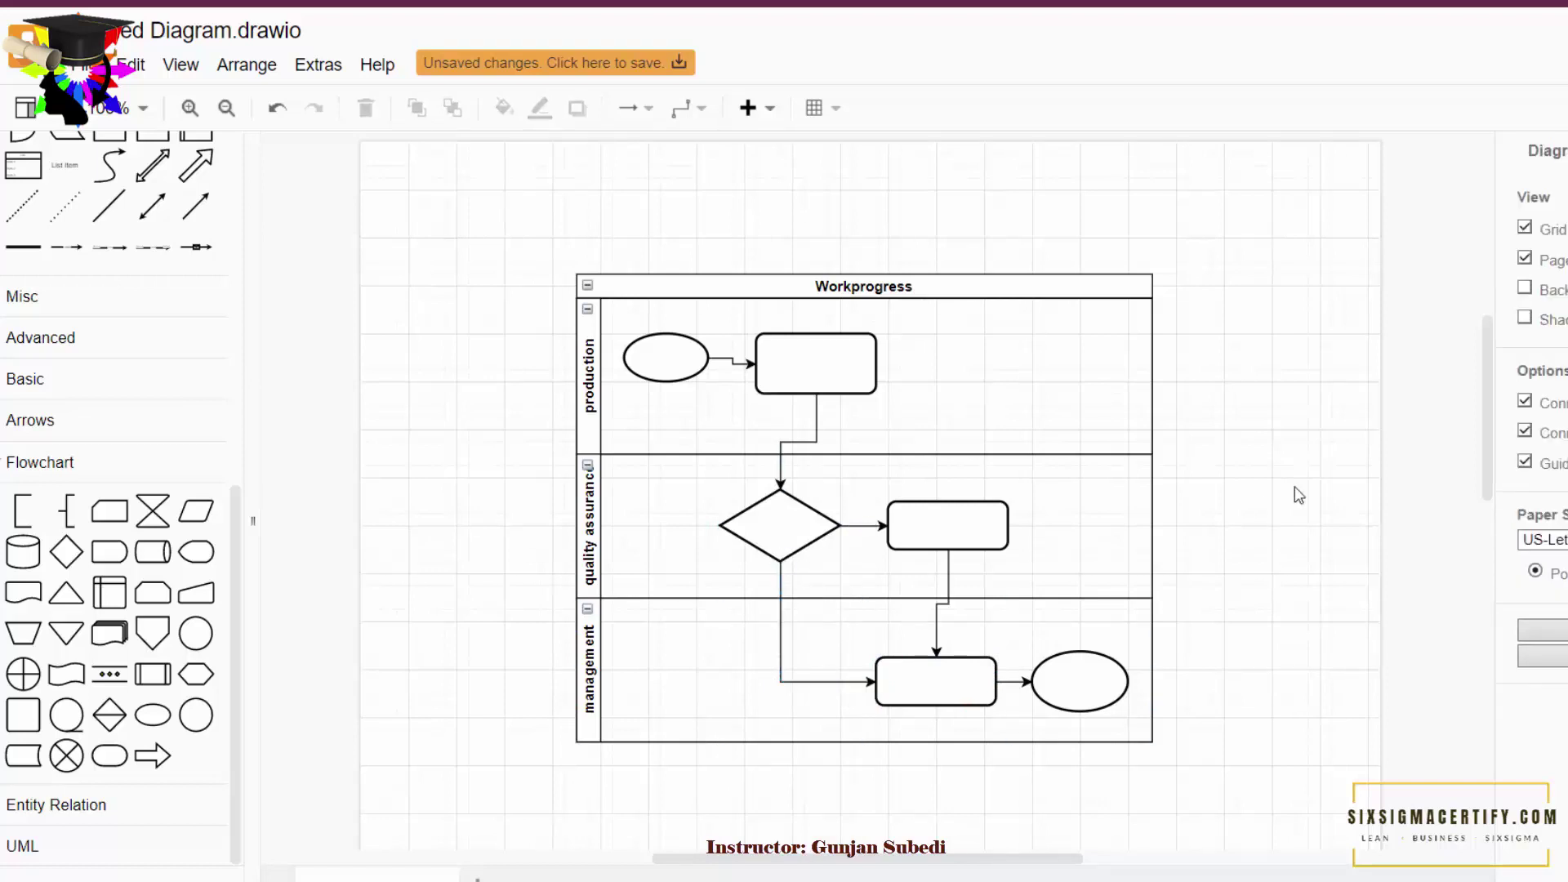